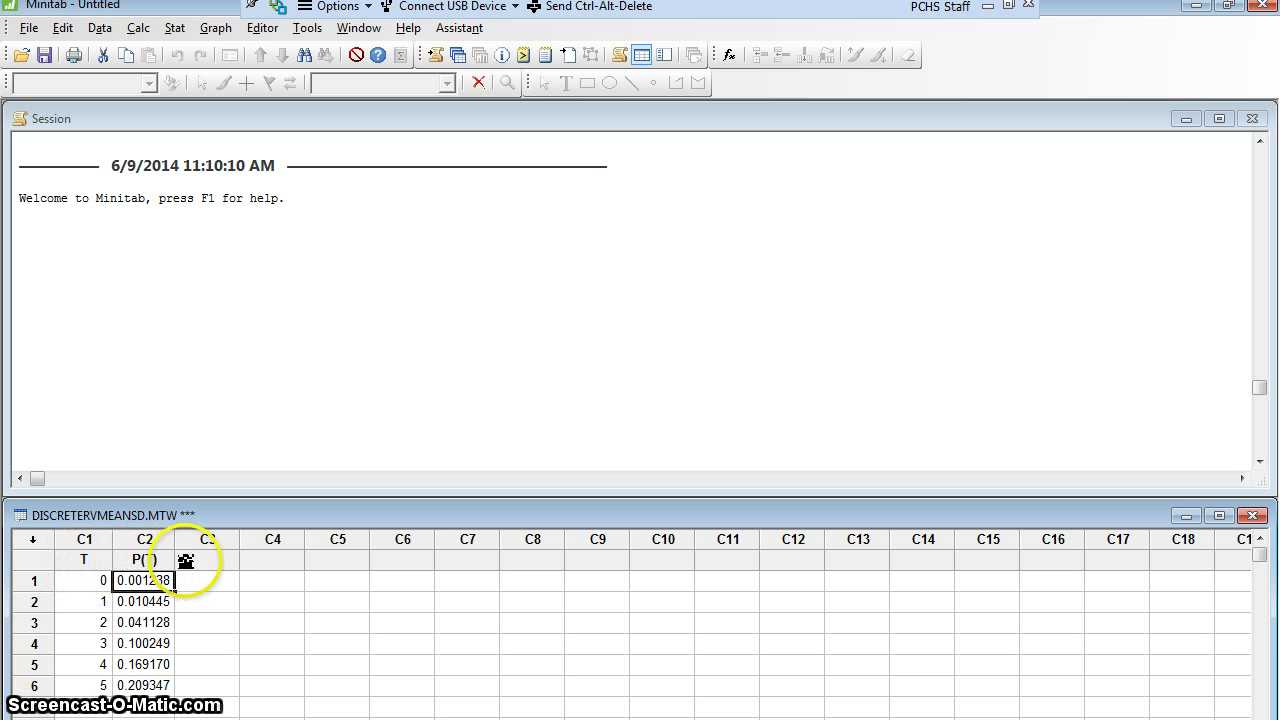
left_click(92, 584)
scroll(92, 584, "down", 3)
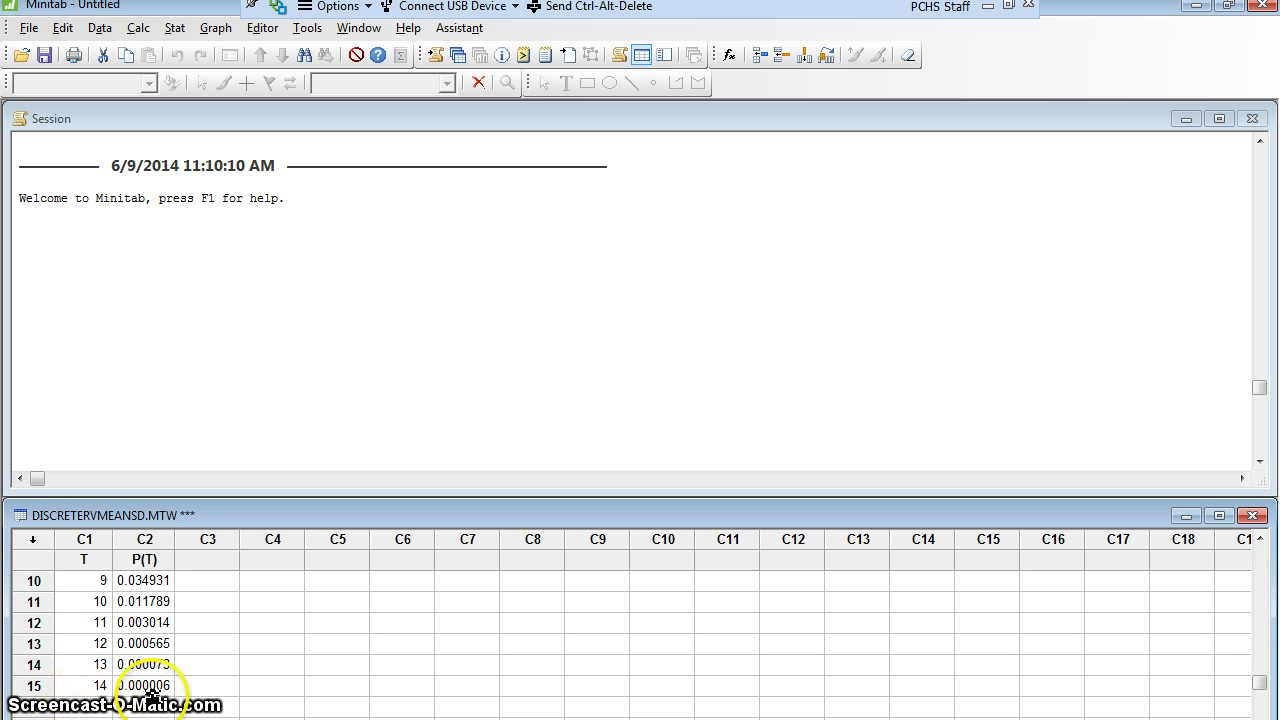
scroll(150, 680, "up", 1)
scroll(150, 686, "up", 2)
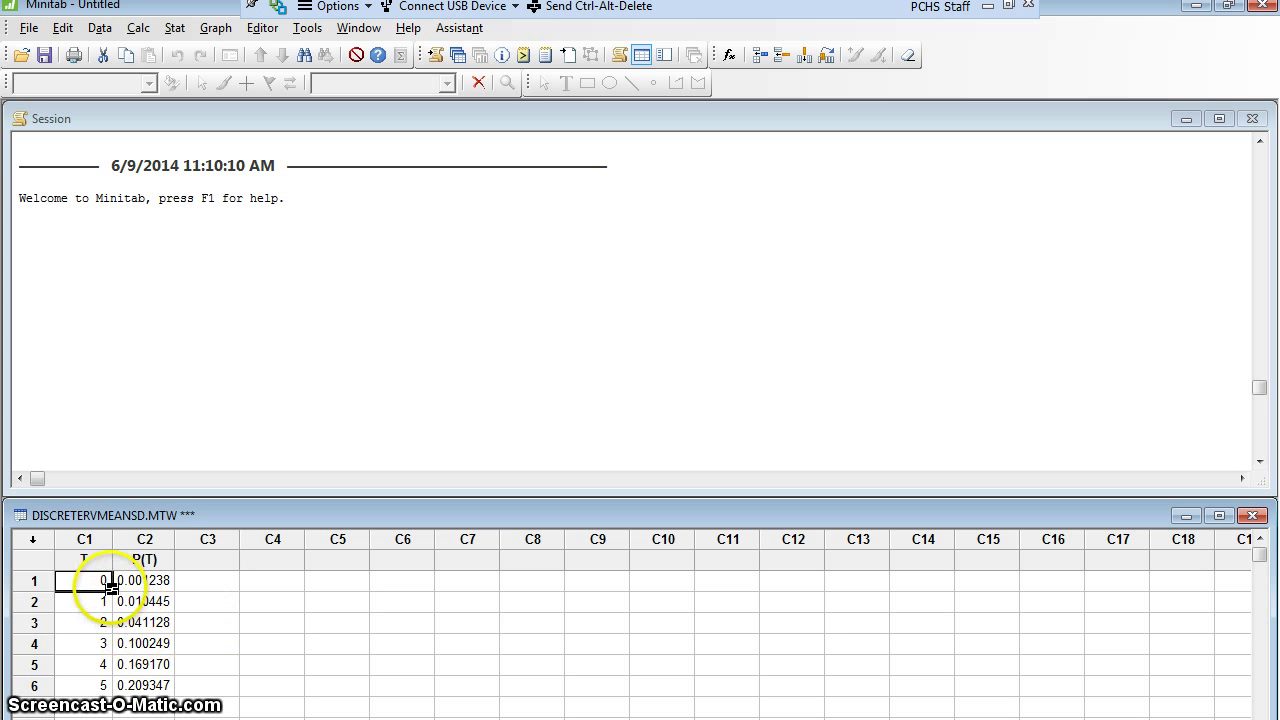
left_click_drag(111, 589, 90, 592)
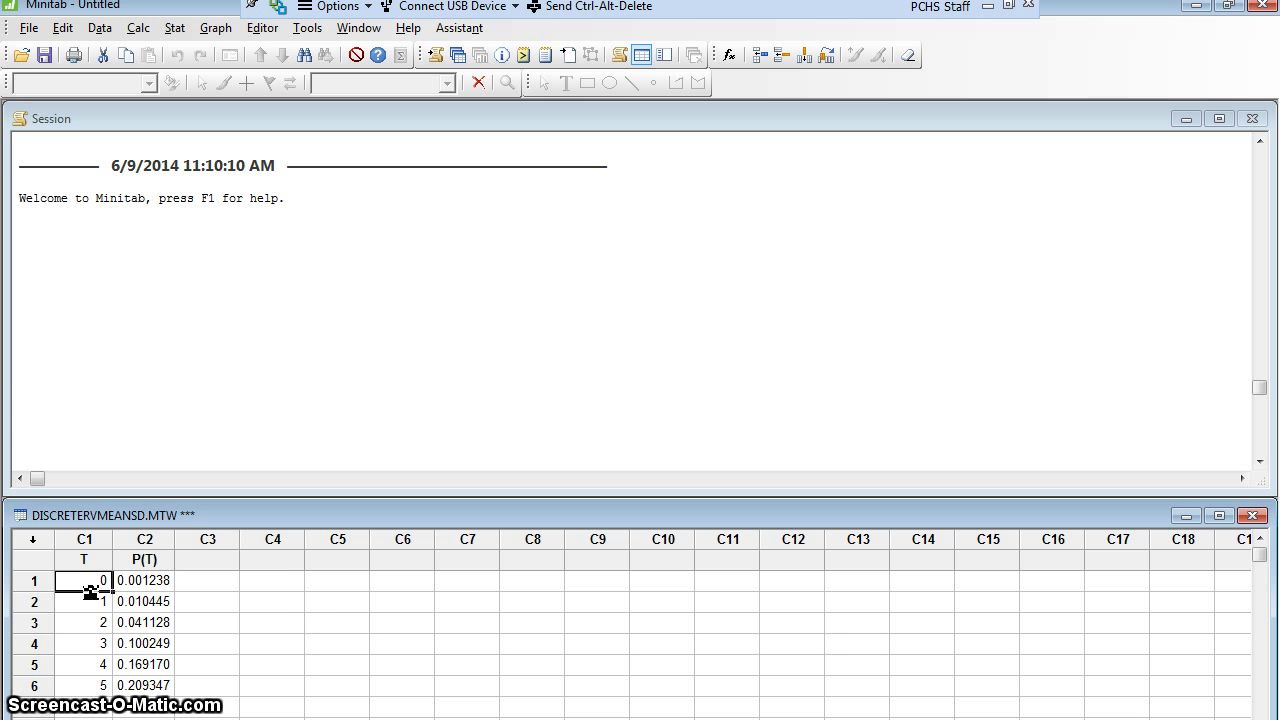
left_click_drag(90, 592, 219, 564)
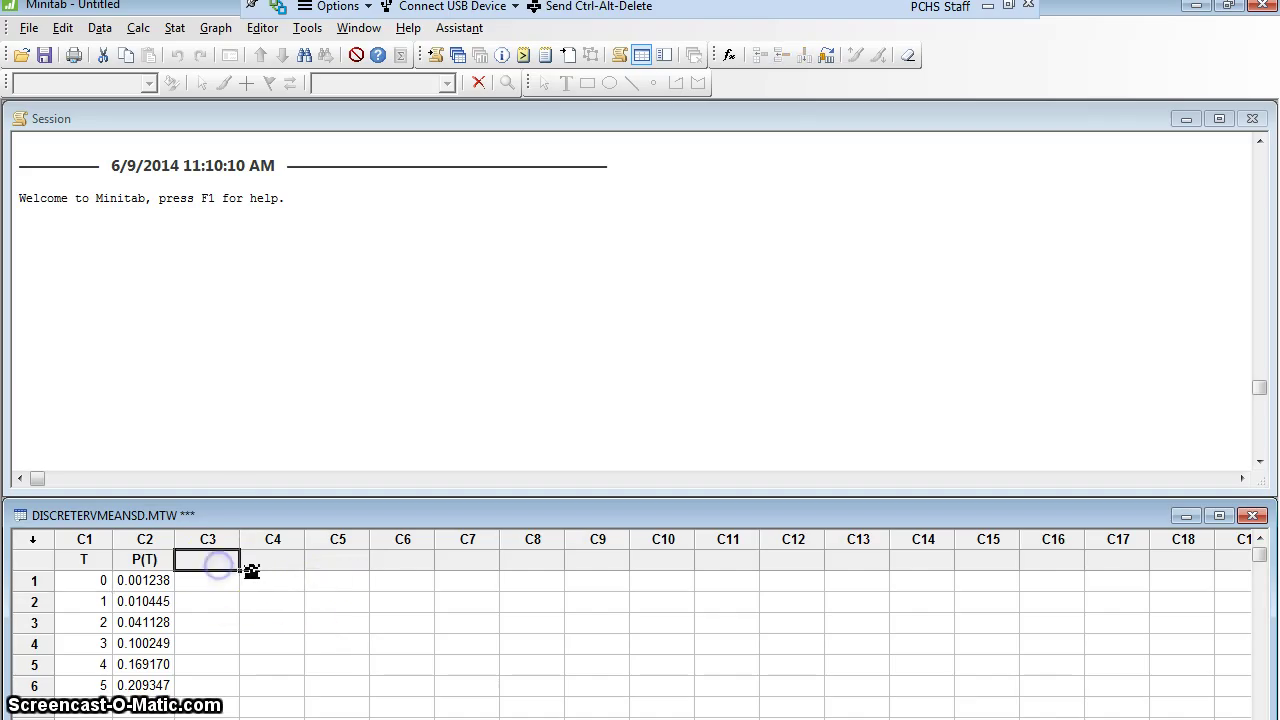
- Enter 'T * P(T)' as the name in column C3's header cell
type("T * P")
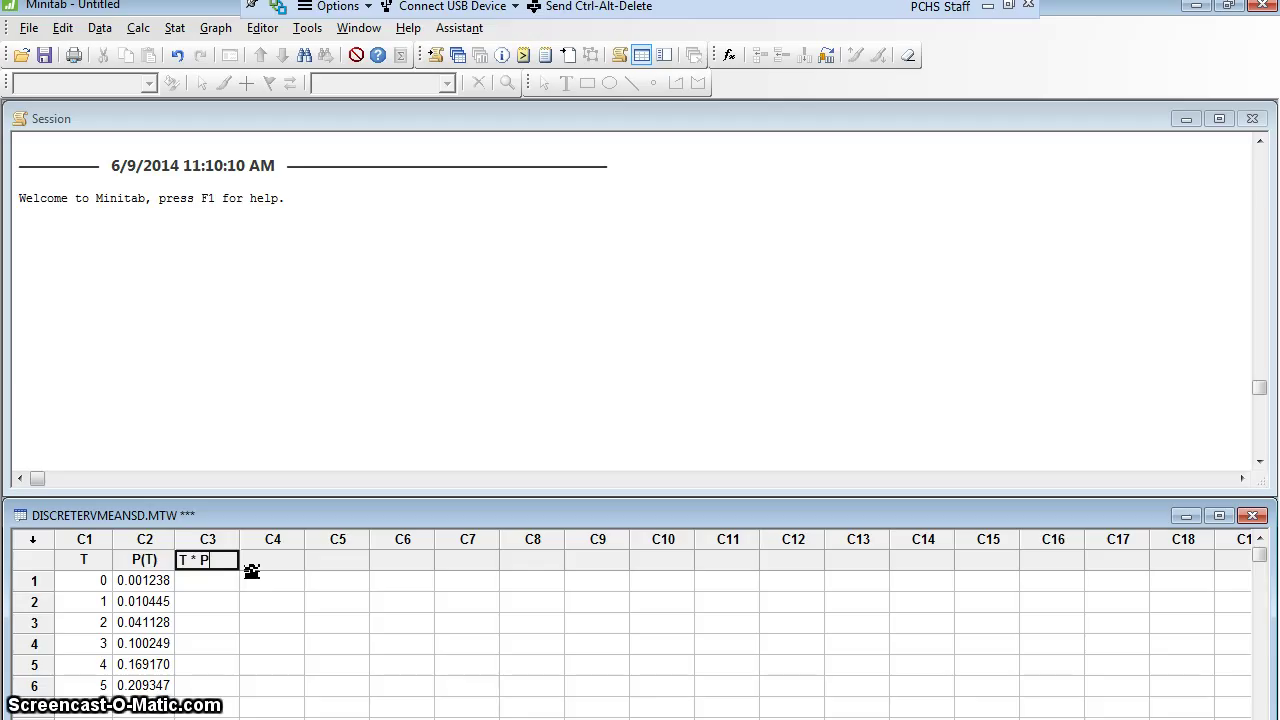
key("Return")
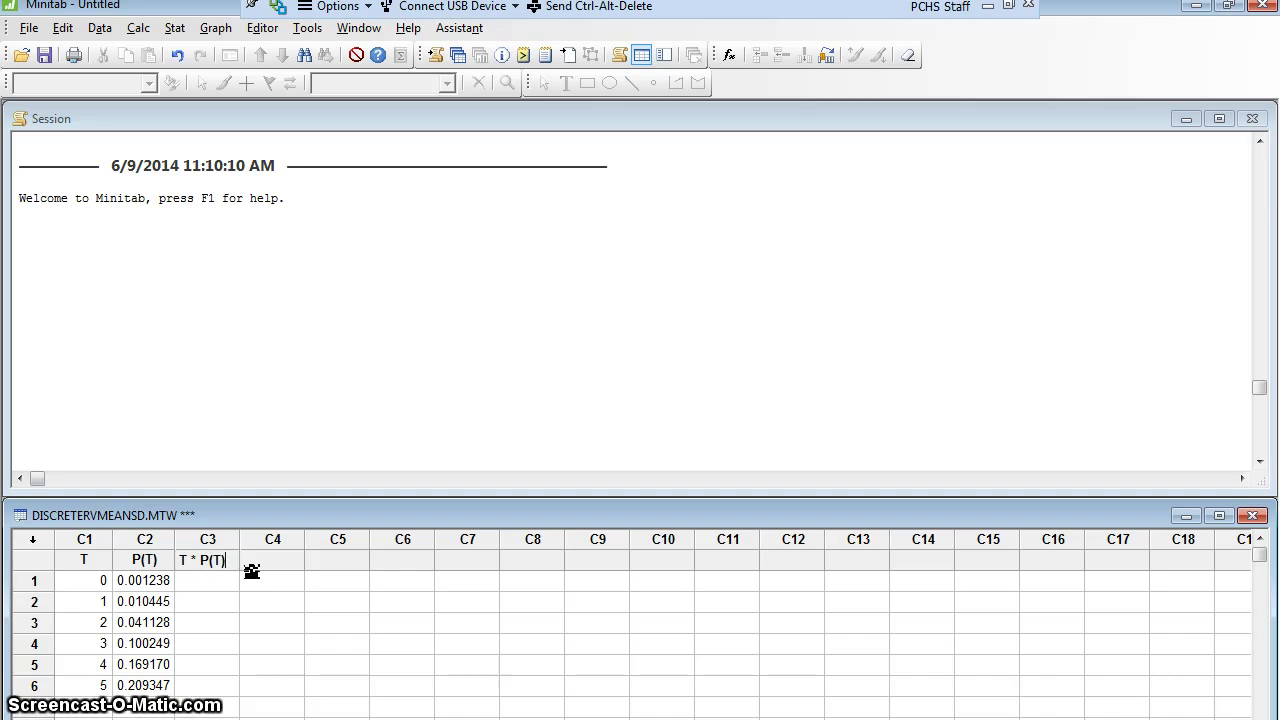
key("Return")
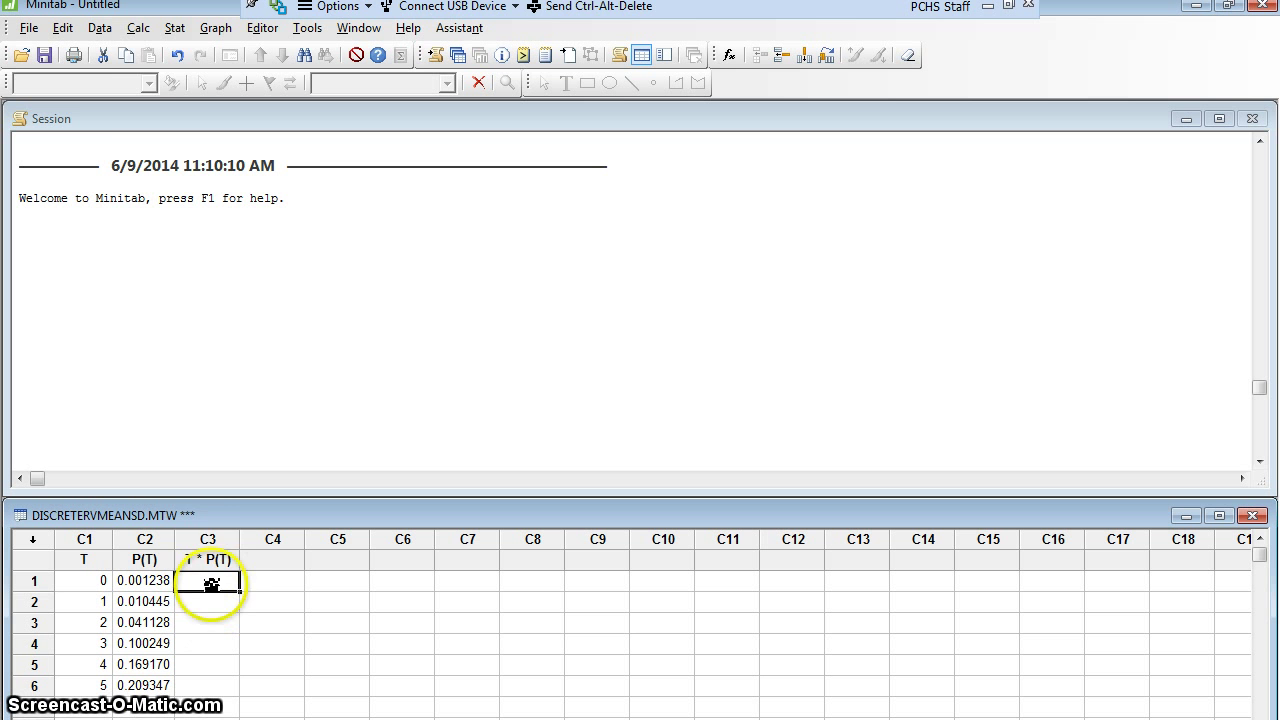
- Use the Calculator to store the expression 'T' * 'P(T)' in column C3
left_click(145, 38)
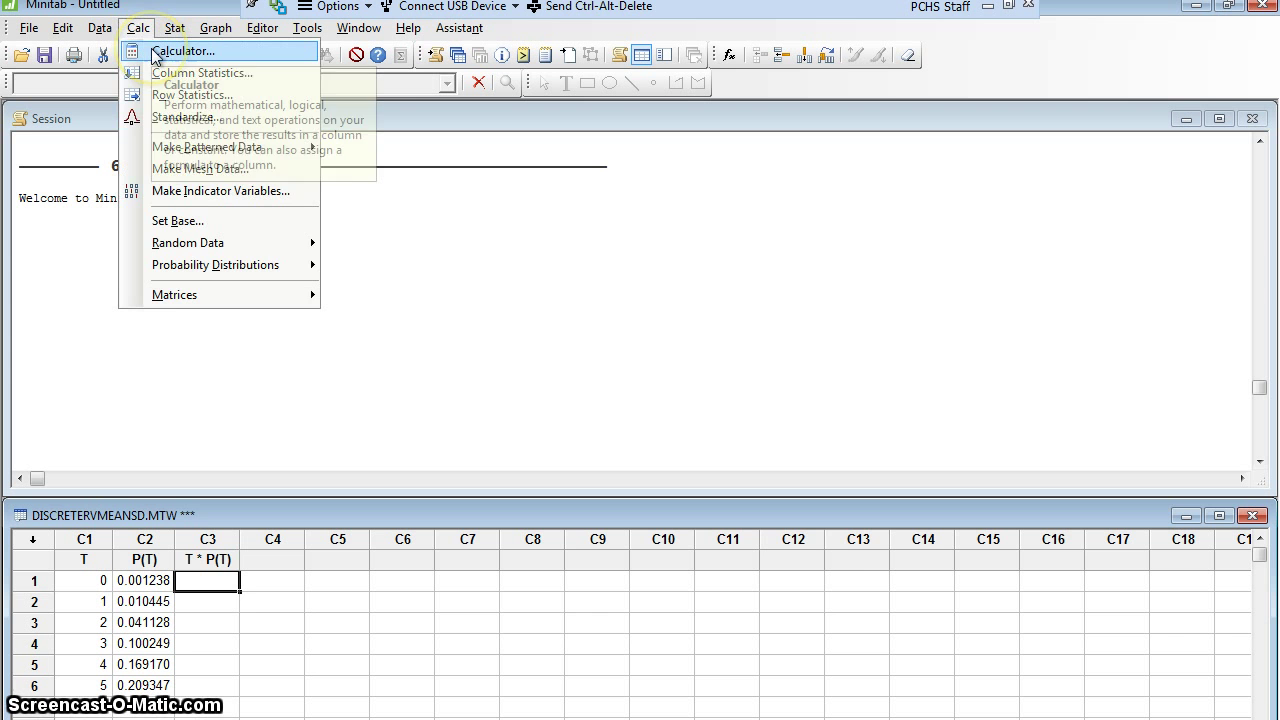
left_click(157, 52)
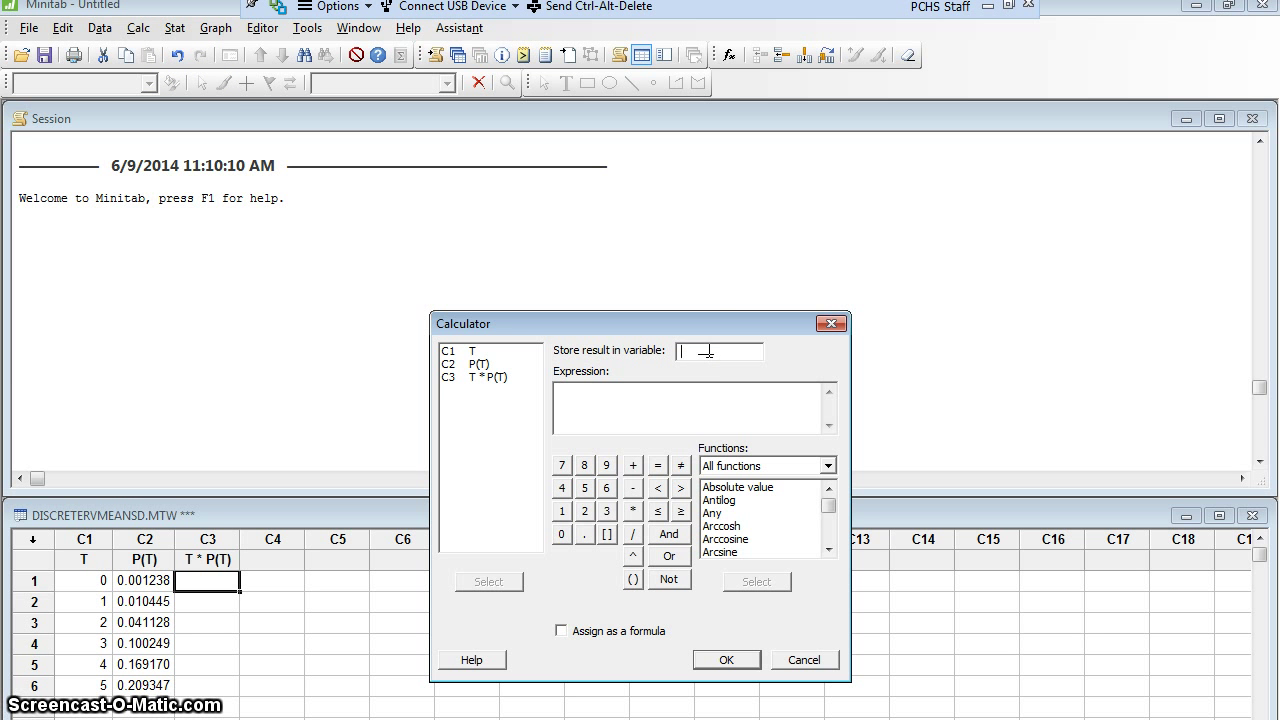
double_click(475, 379)
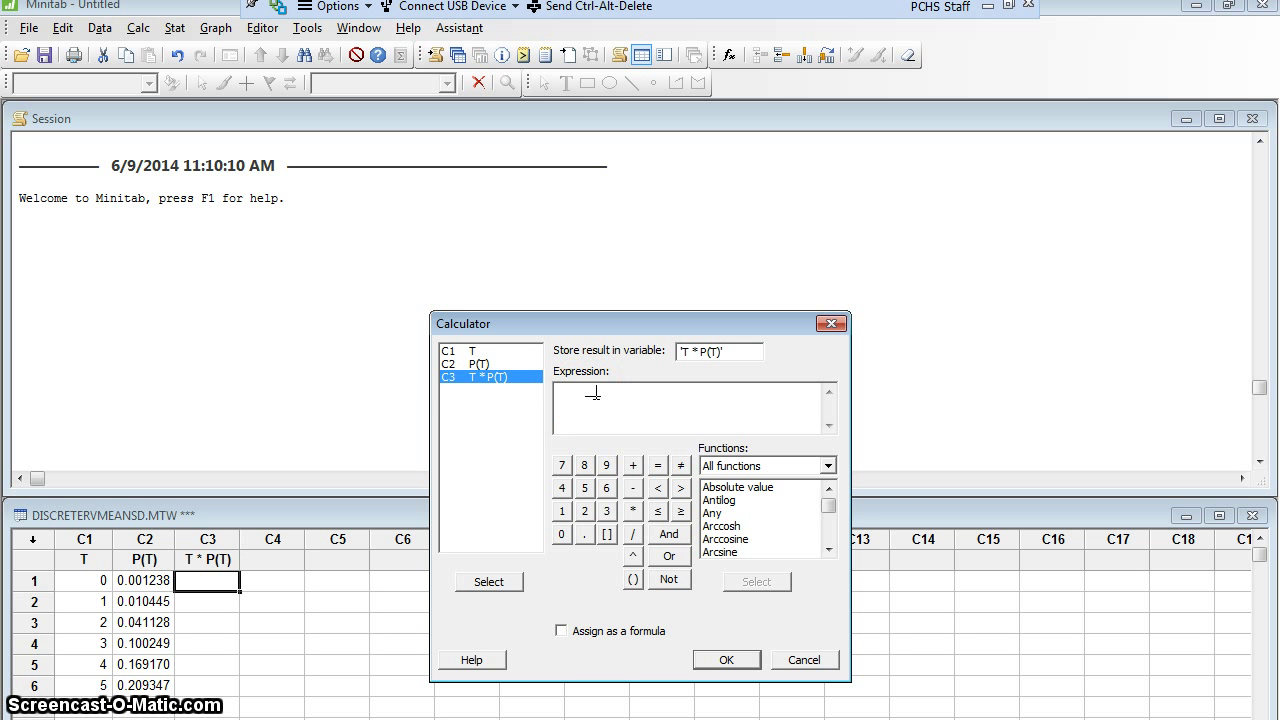
left_click(453, 357)
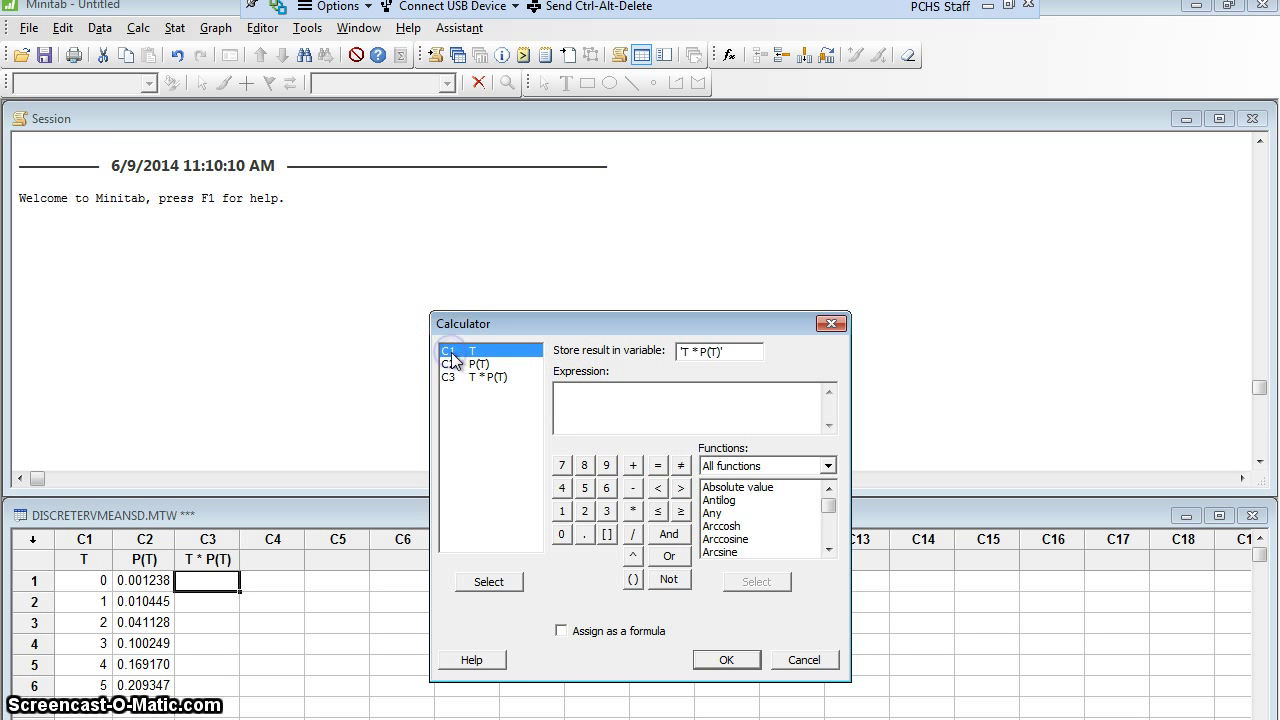
left_click(633, 511)
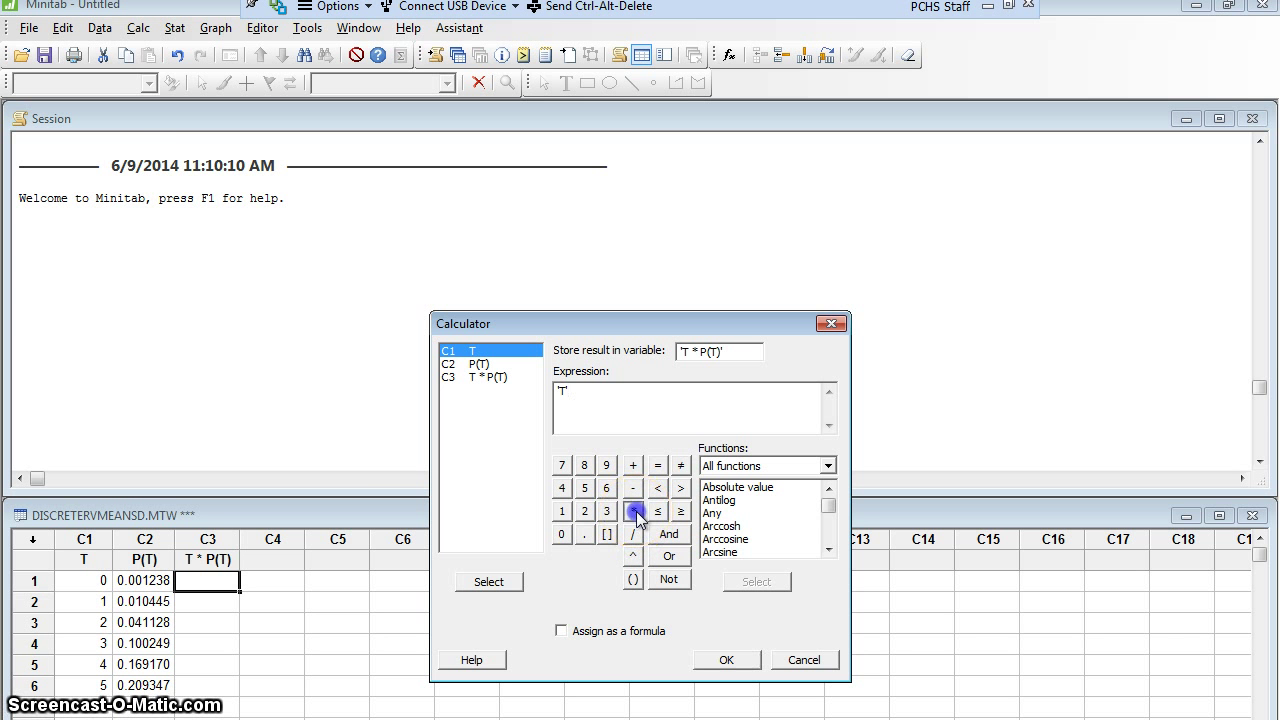
left_click(634, 416)
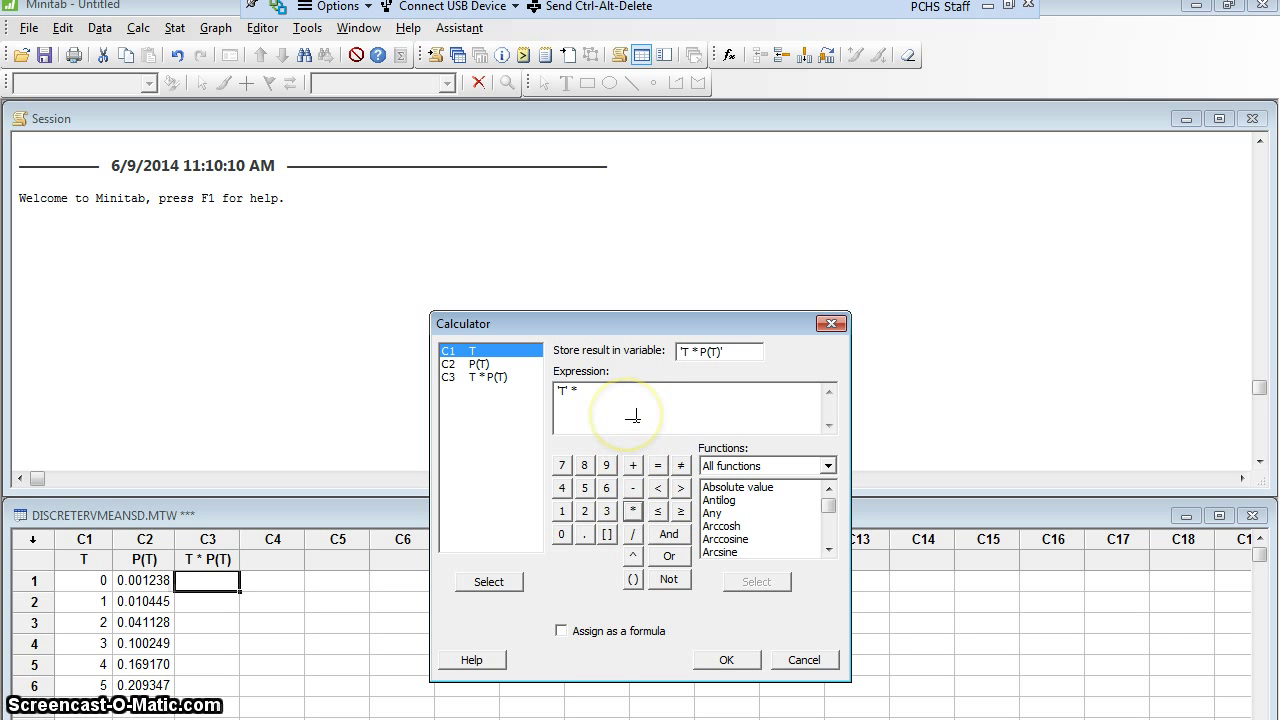
double_click(474, 366)
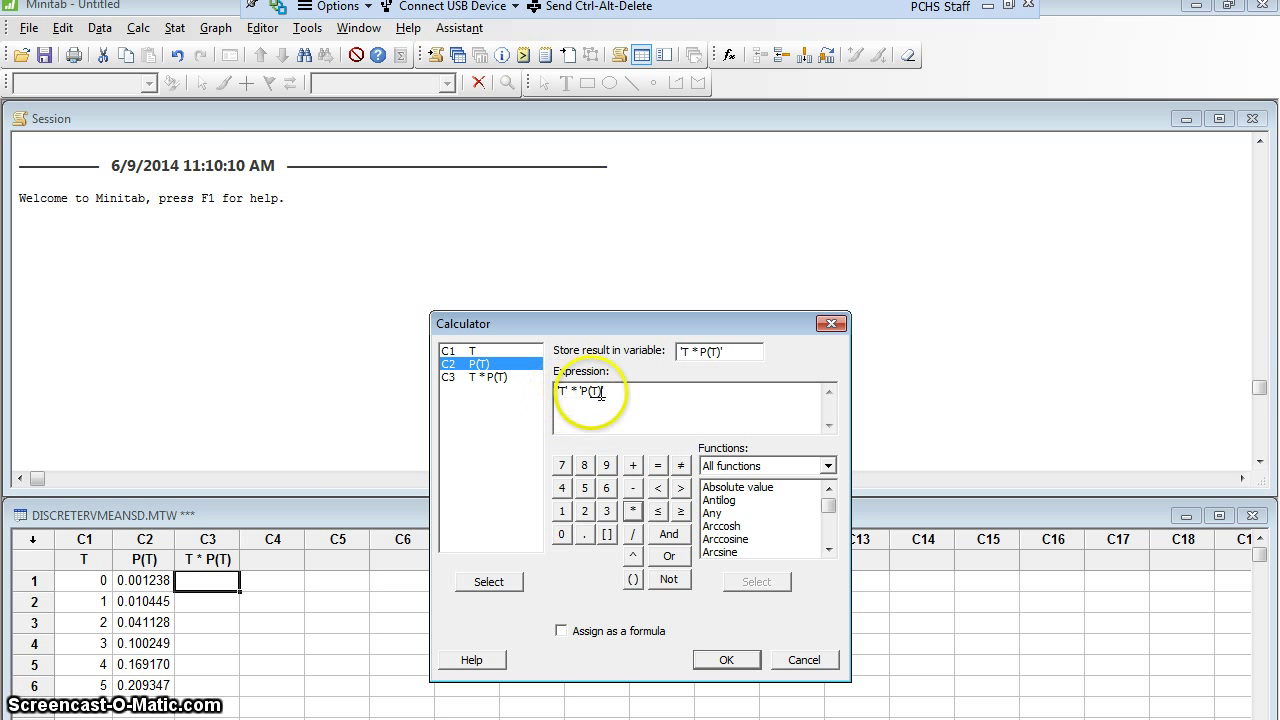
left_click(724, 662)
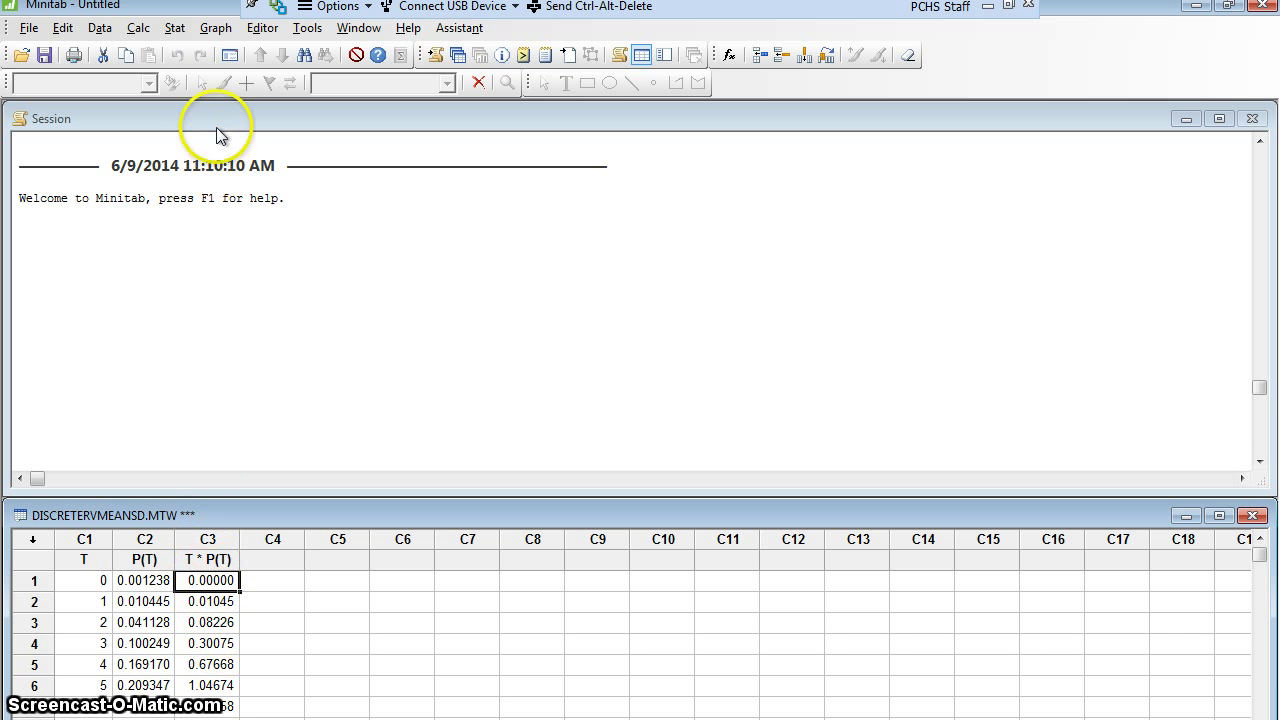
- Choose T * P(T) as the variable in Display Descriptive Statistics
left_click(177, 28)
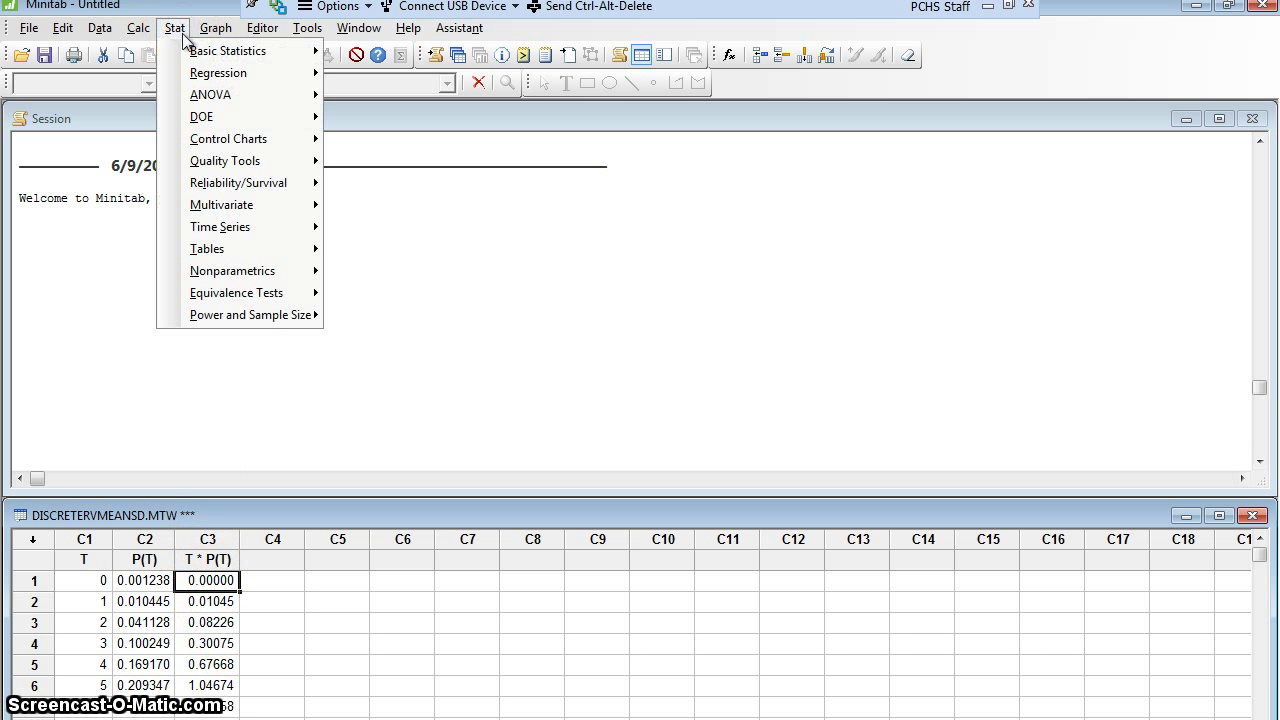
mouse_move(200, 51)
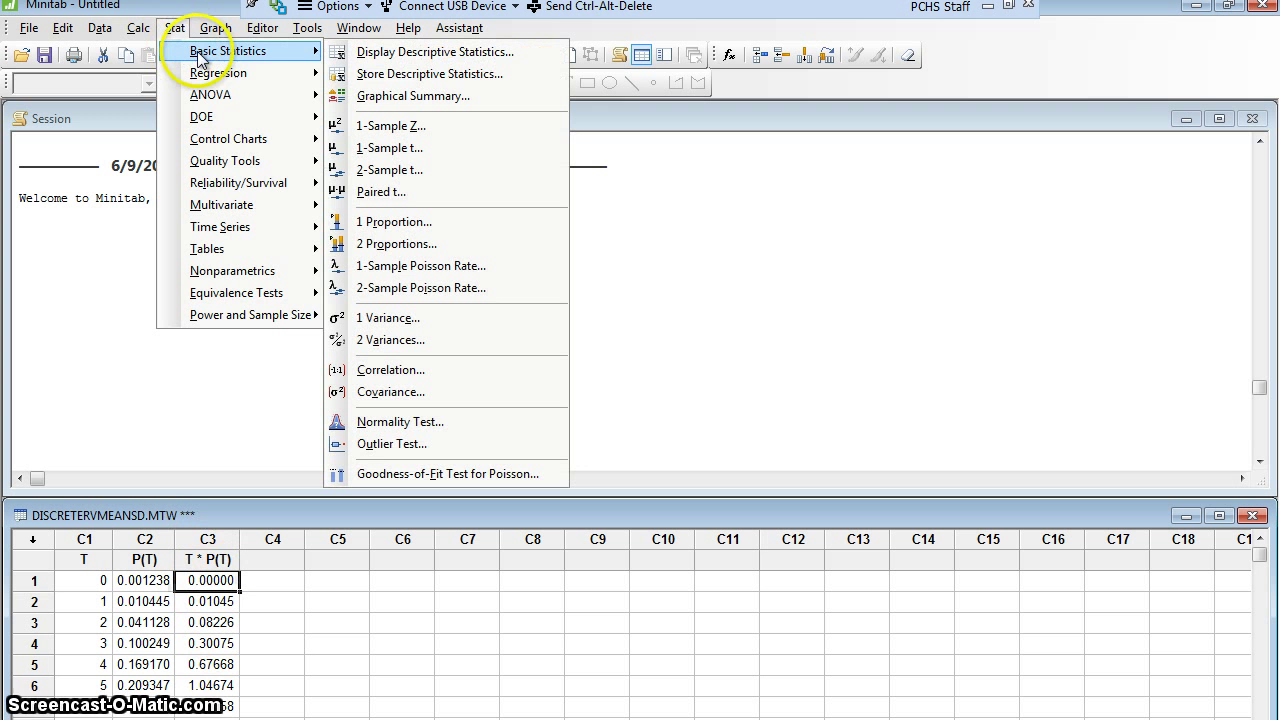
left_click(370, 58)
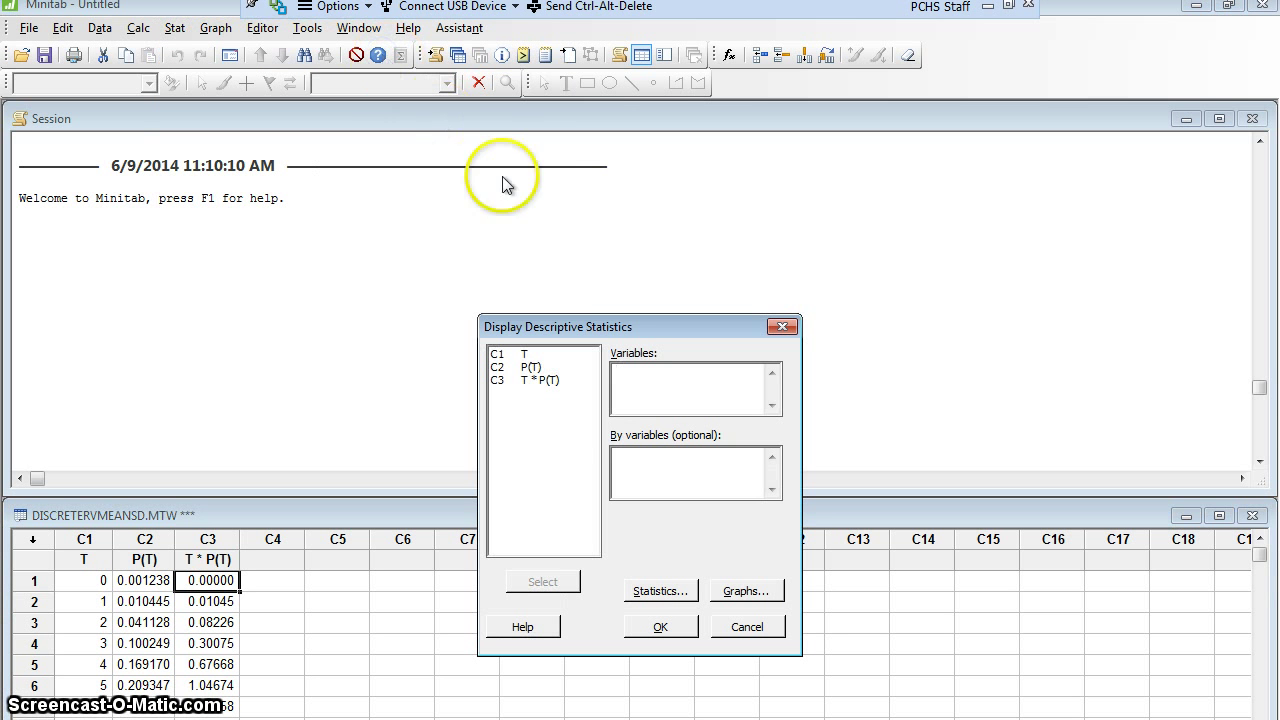
double_click(526, 381)
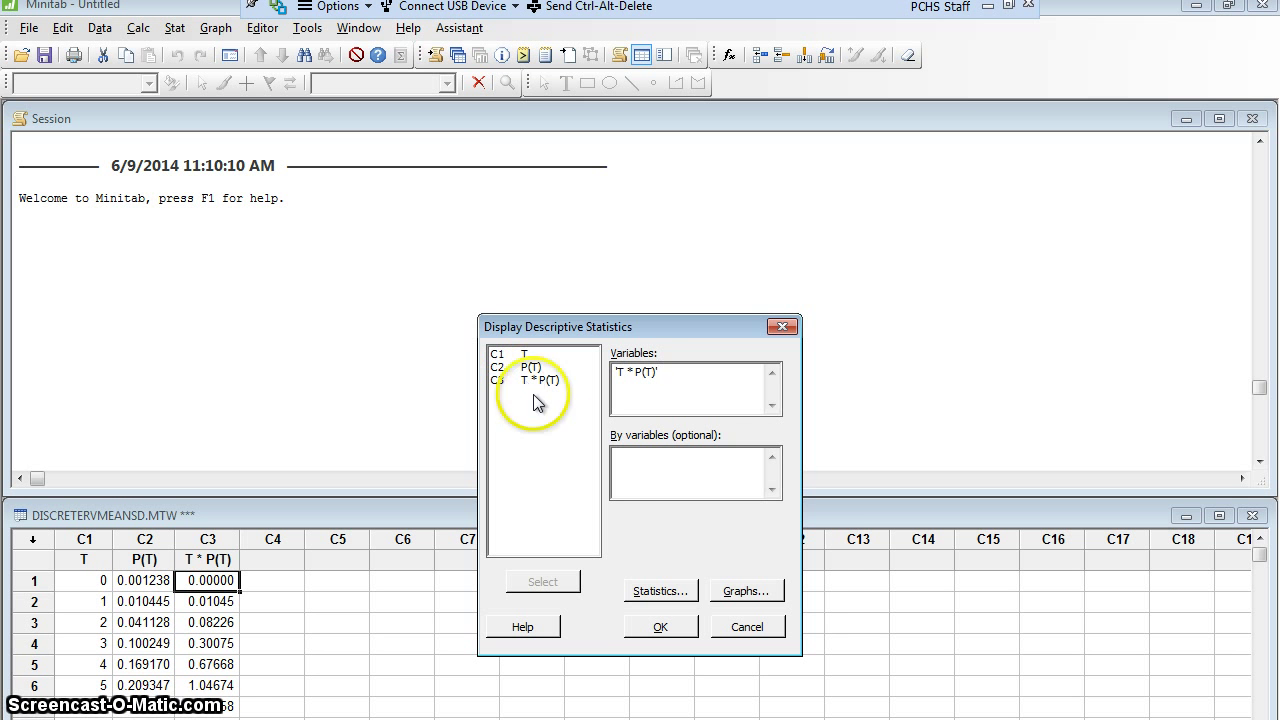
left_click(669, 592)
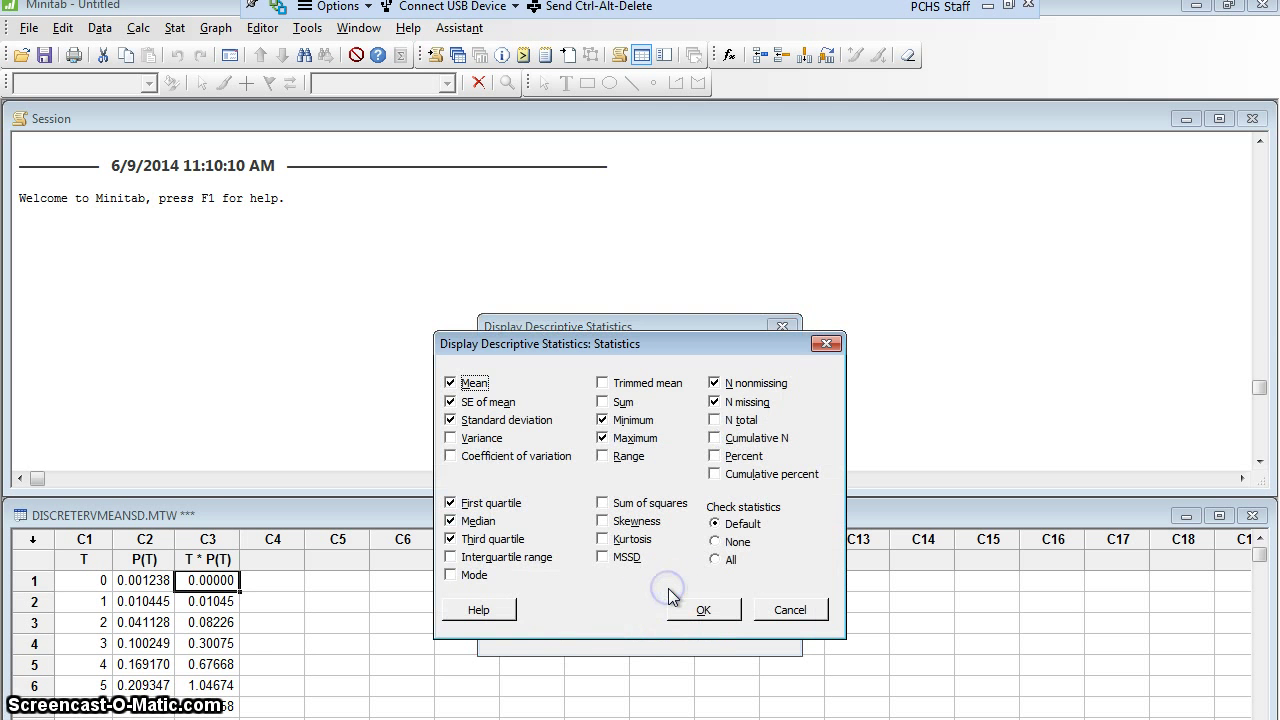
- Report only the Sum statistic and run the summary, giving 5.400
left_click(450, 402)
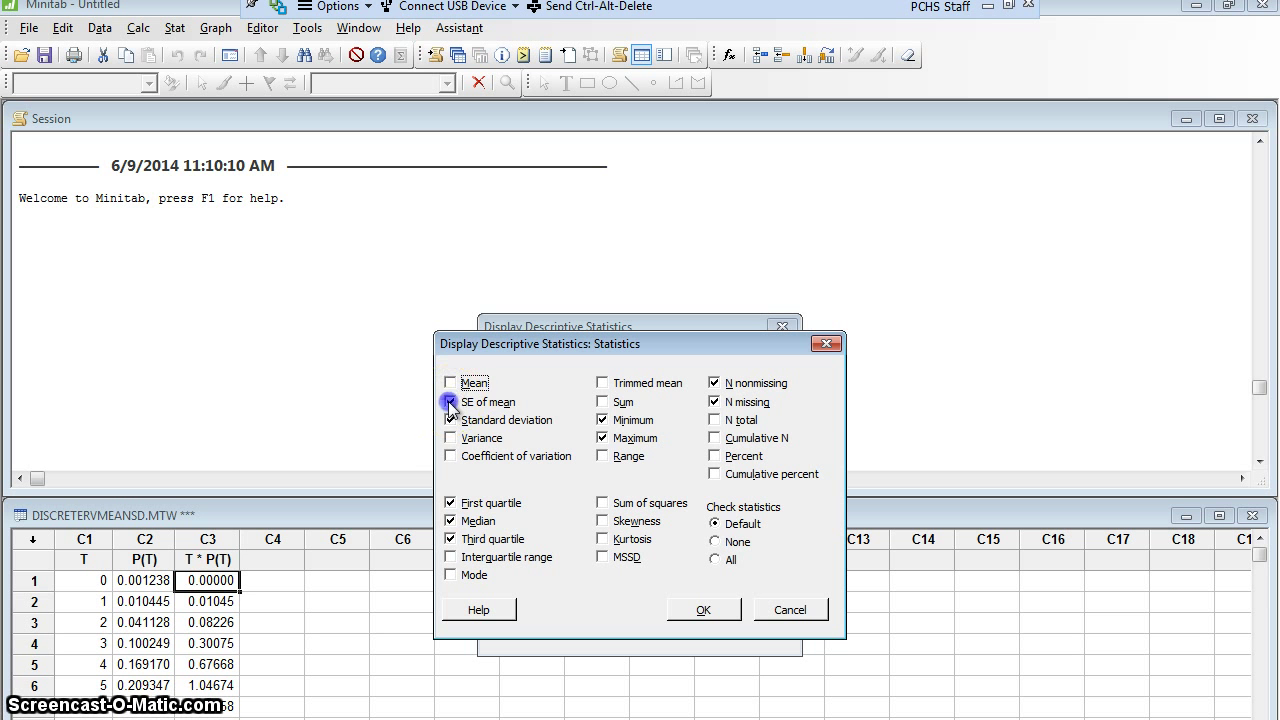
left_click(450, 420)
left_click(450, 503)
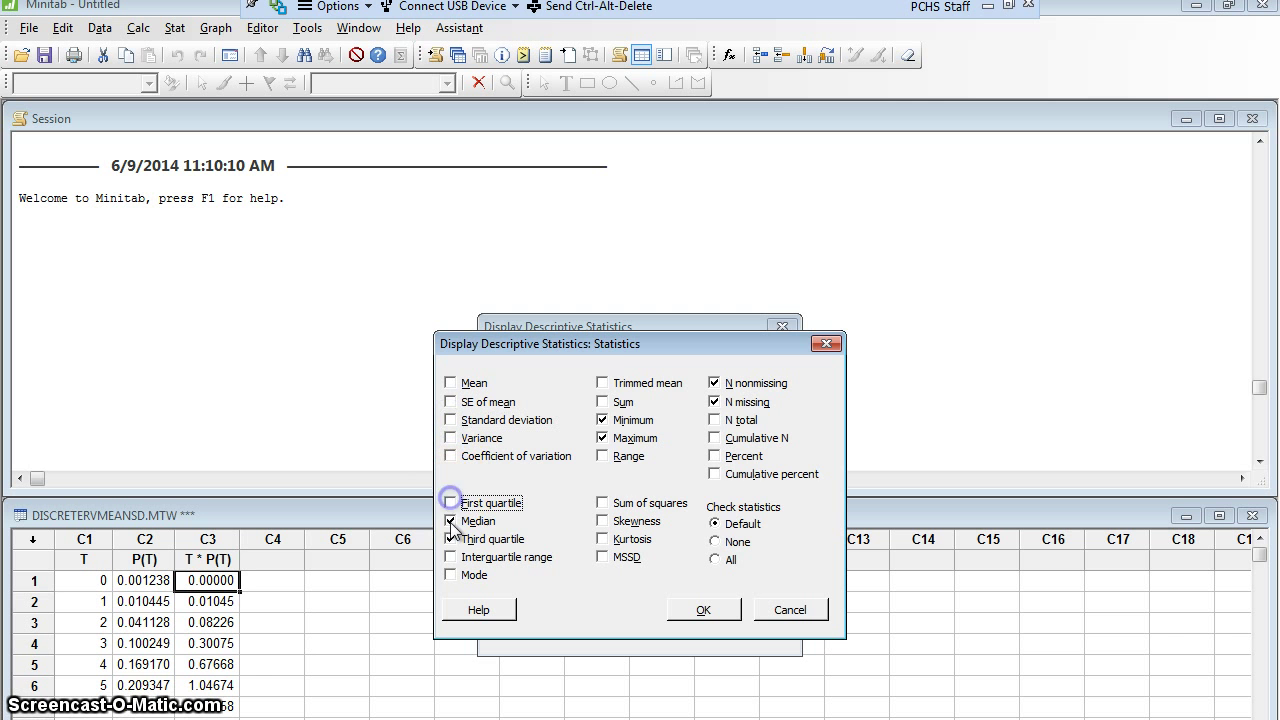
left_click(450, 521)
left_click(450, 539)
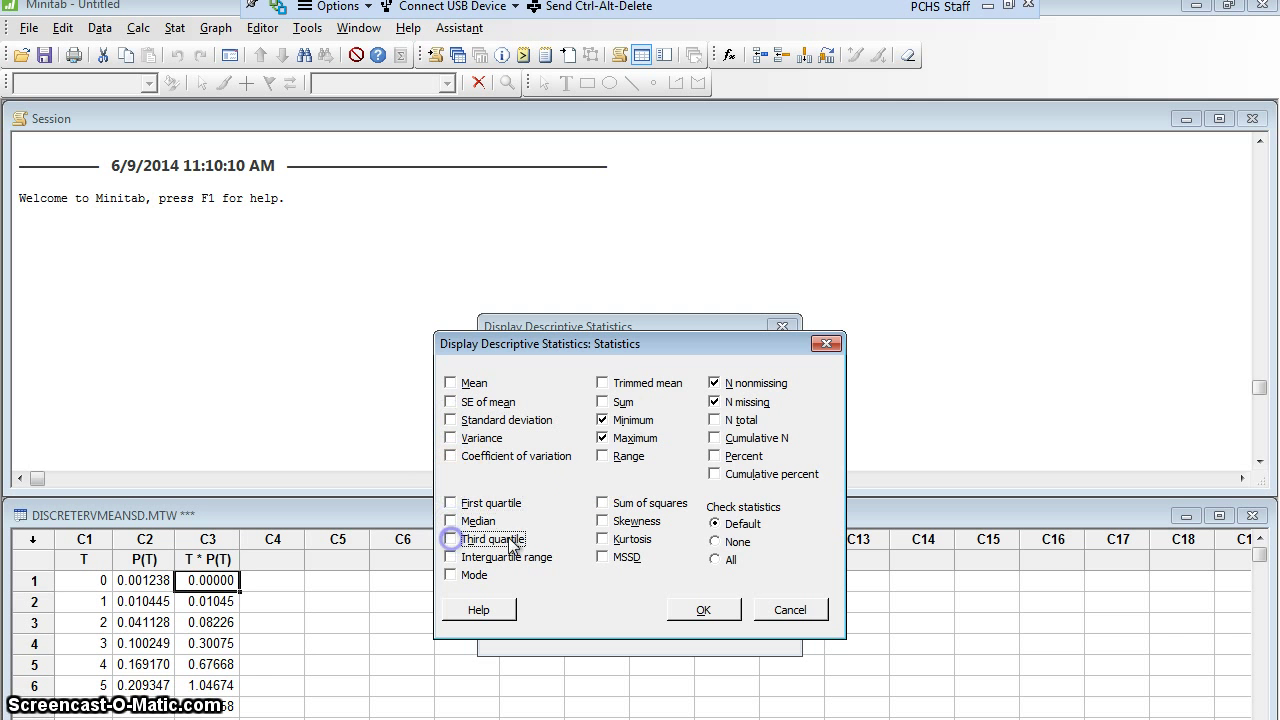
left_click(602, 420)
left_click(602, 438)
left_click(714, 383)
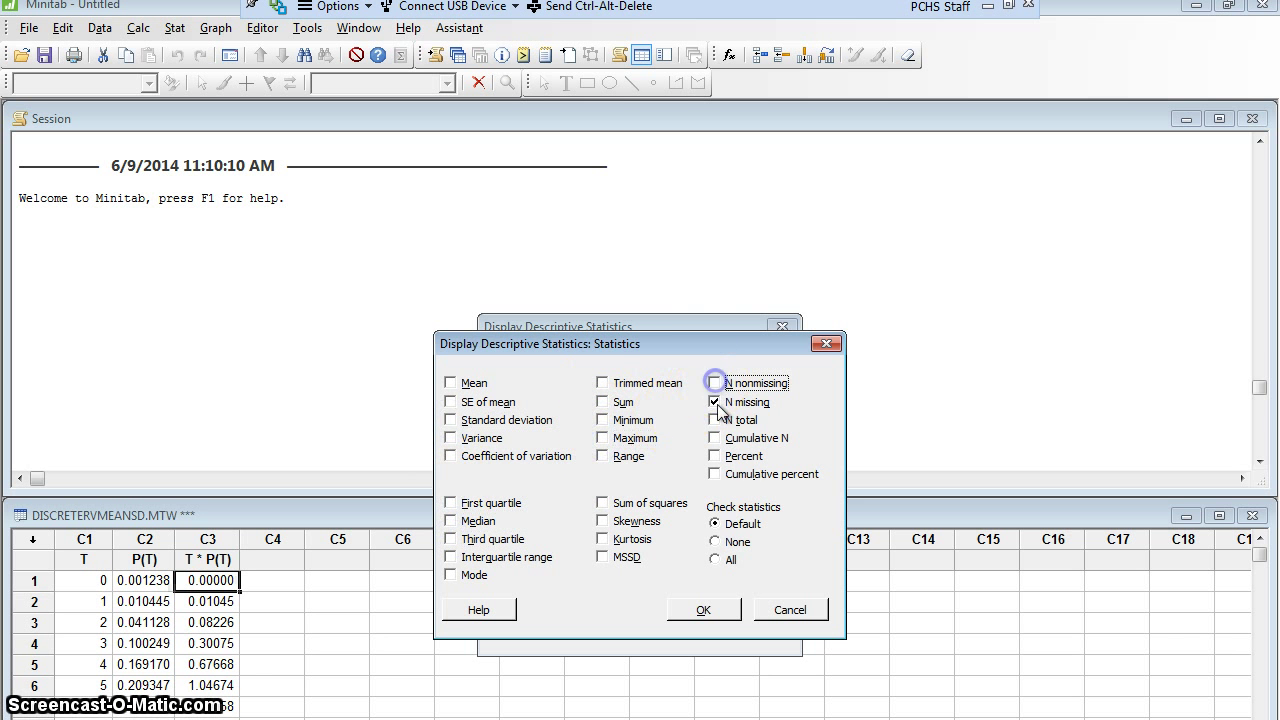
left_click(714, 402)
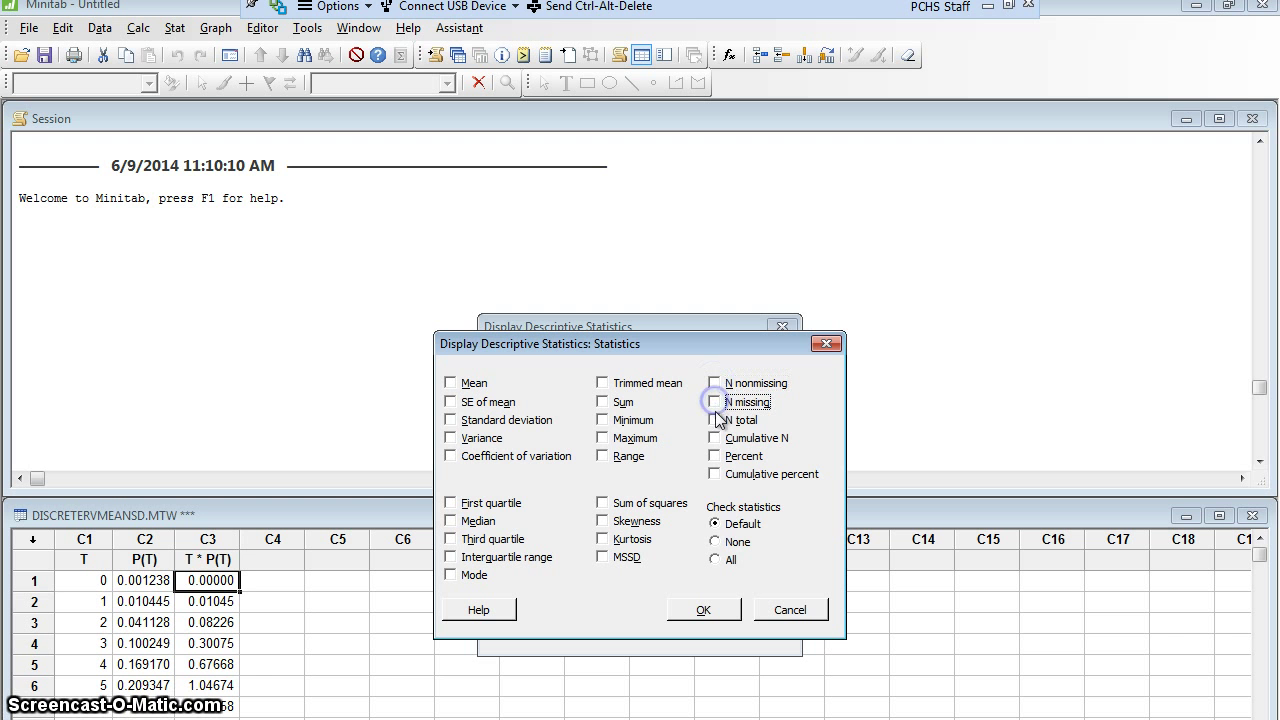
left_click(603, 404)
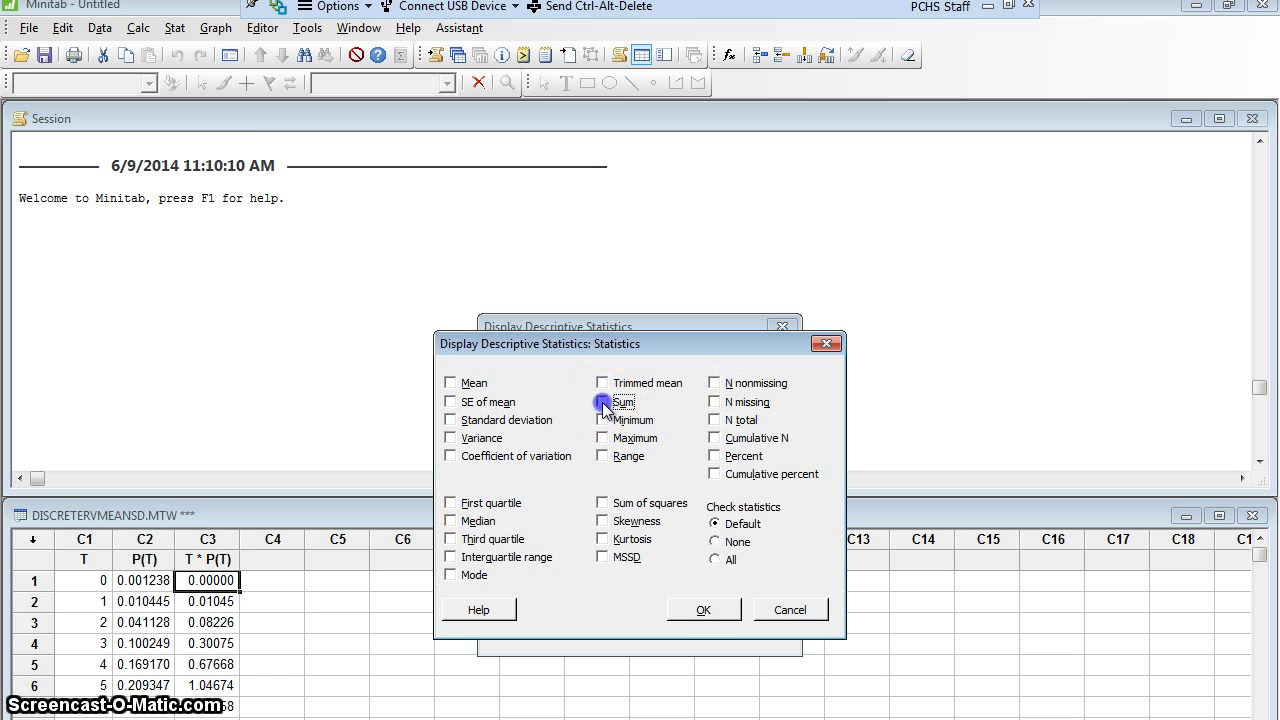
left_click(703, 609)
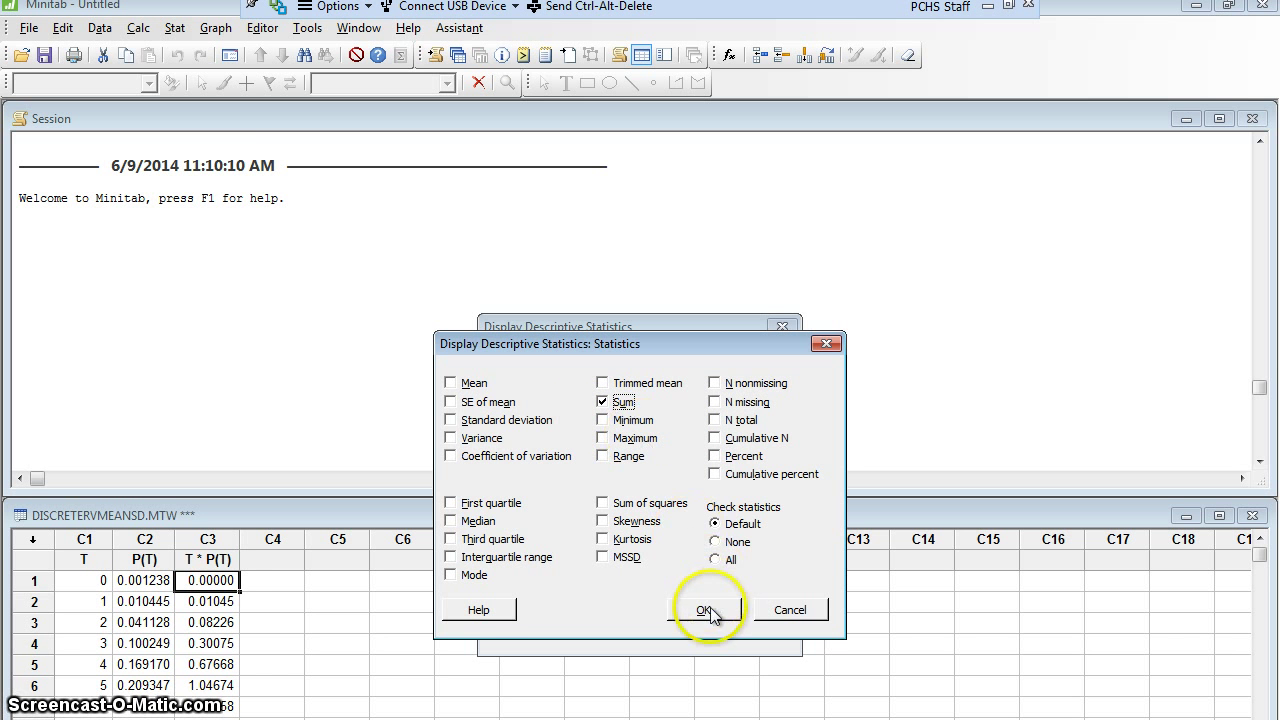
left_click(672, 632)
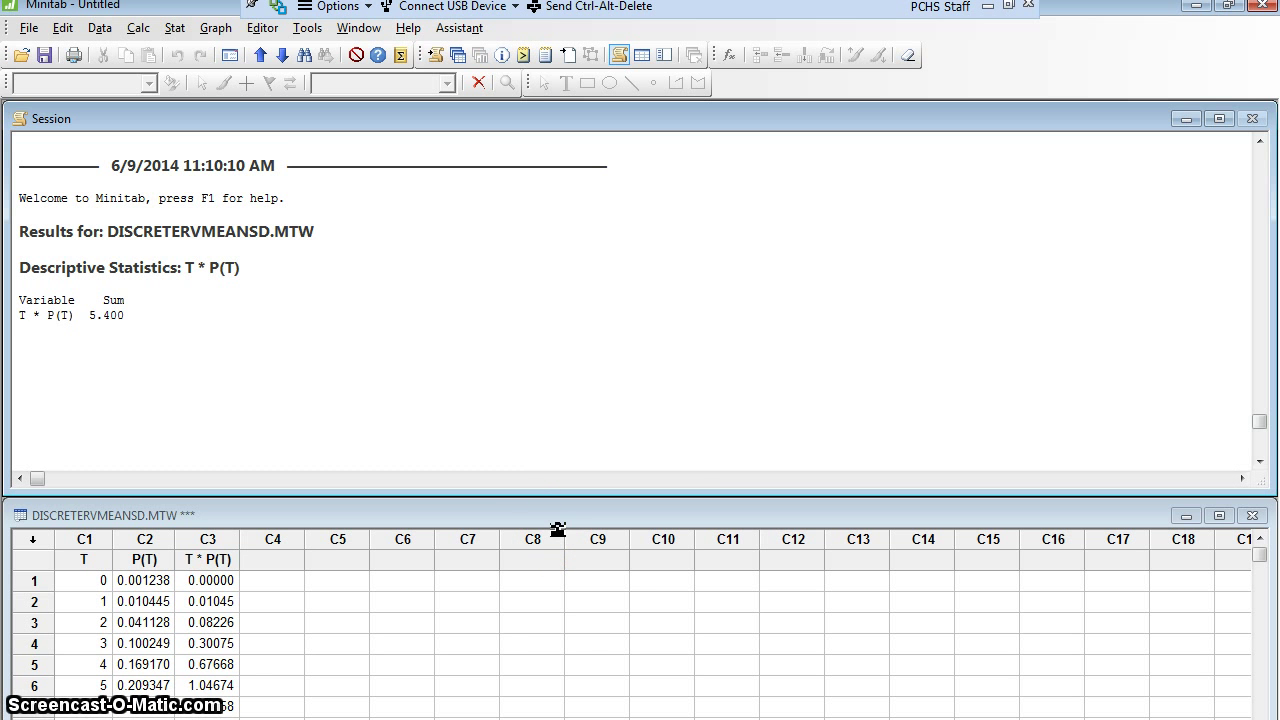
left_click(563, 618)
left_click(590, 612)
- Enter 'T squared' as the name in column C4's header cell
left_click(515, 708)
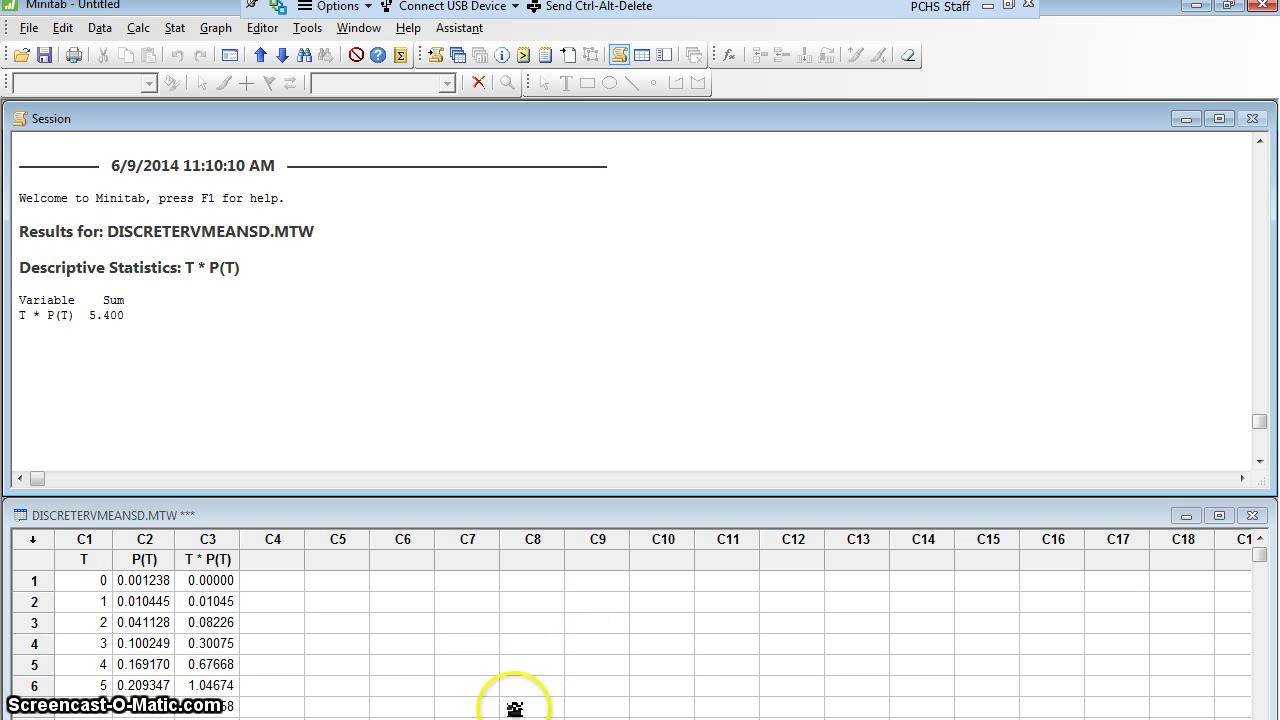
left_click(662, 672)
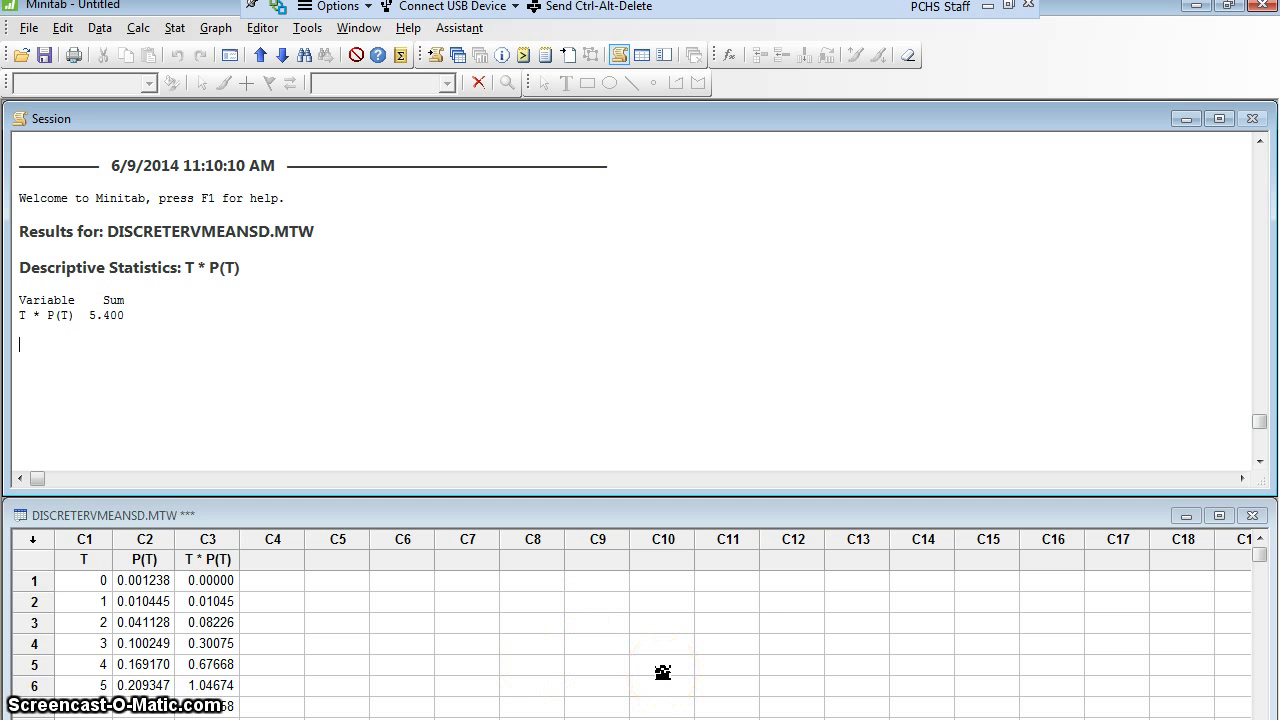
left_click(280, 563)
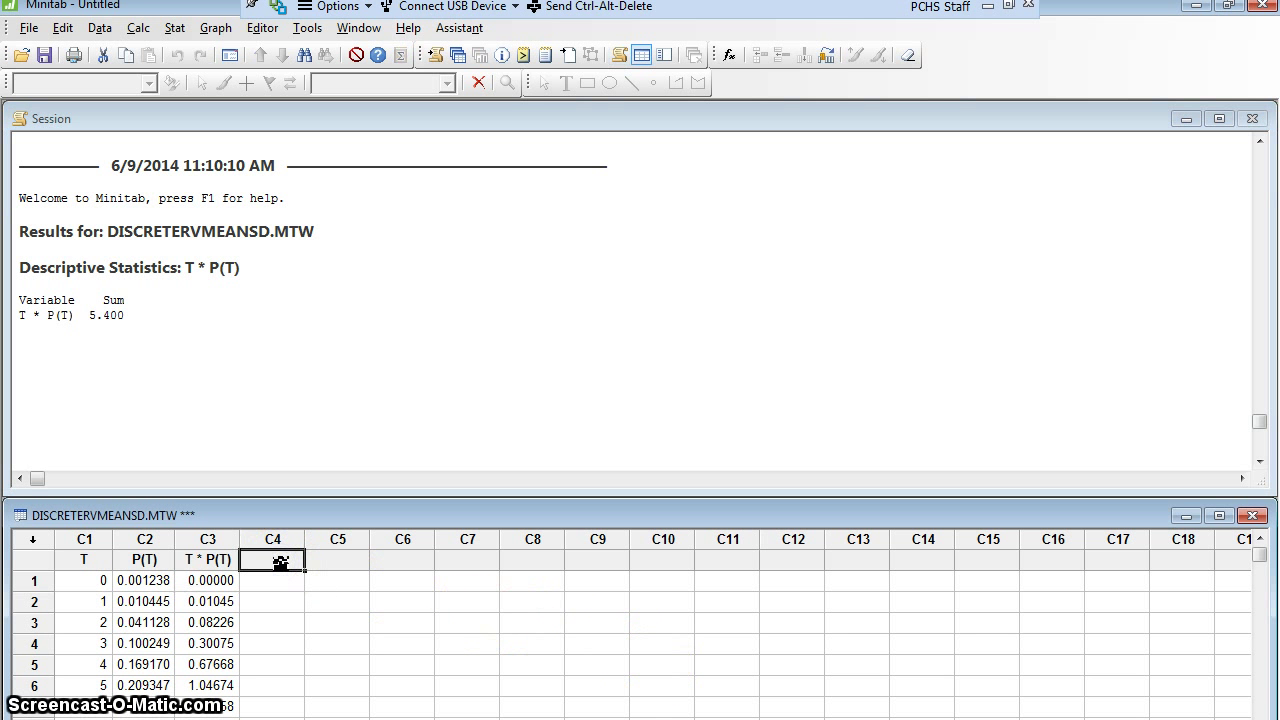
type("T sq")
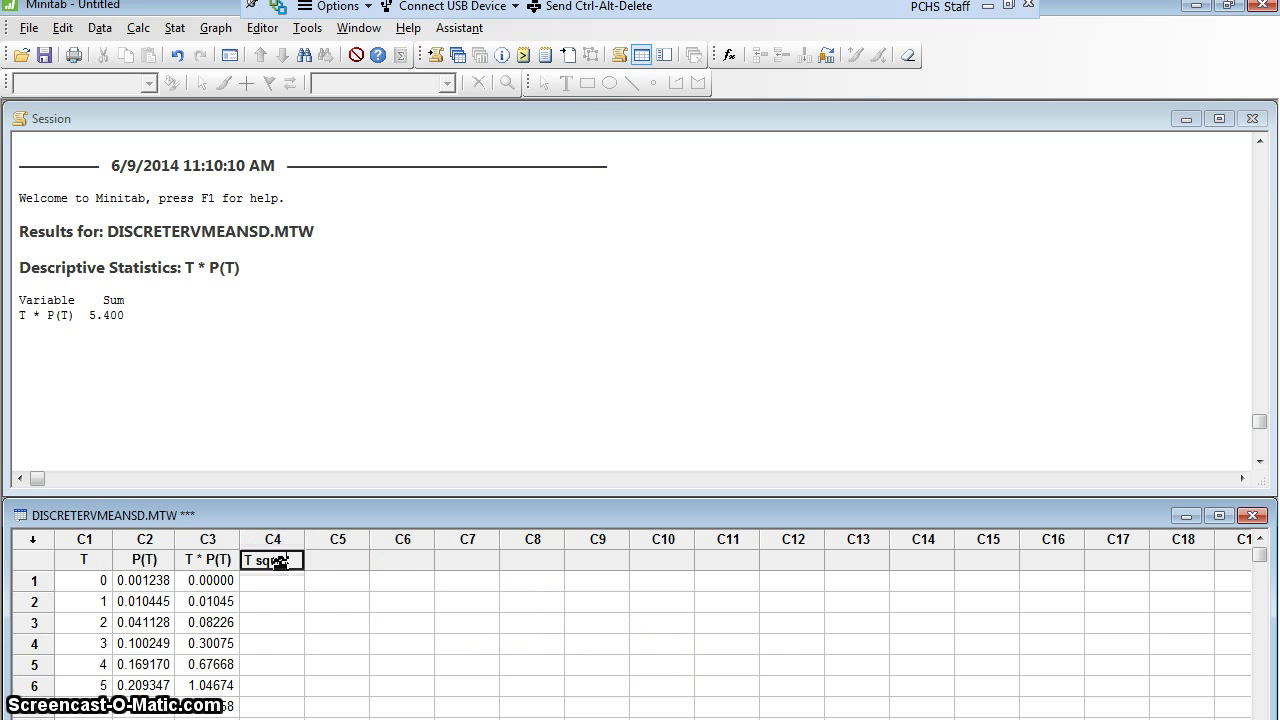
type("uared")
key("Return")
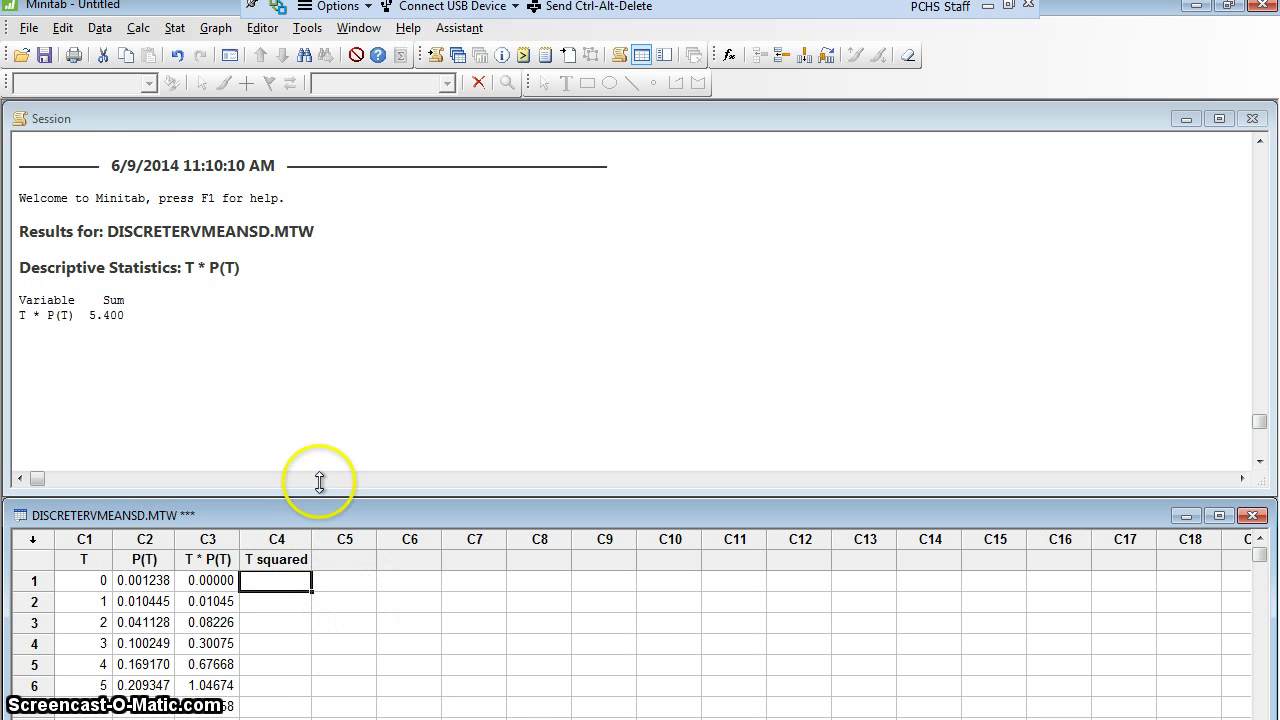
- Compute 'T'^2 into the T squared column with the Calculator, giving 0 through 36
left_click(138, 28)
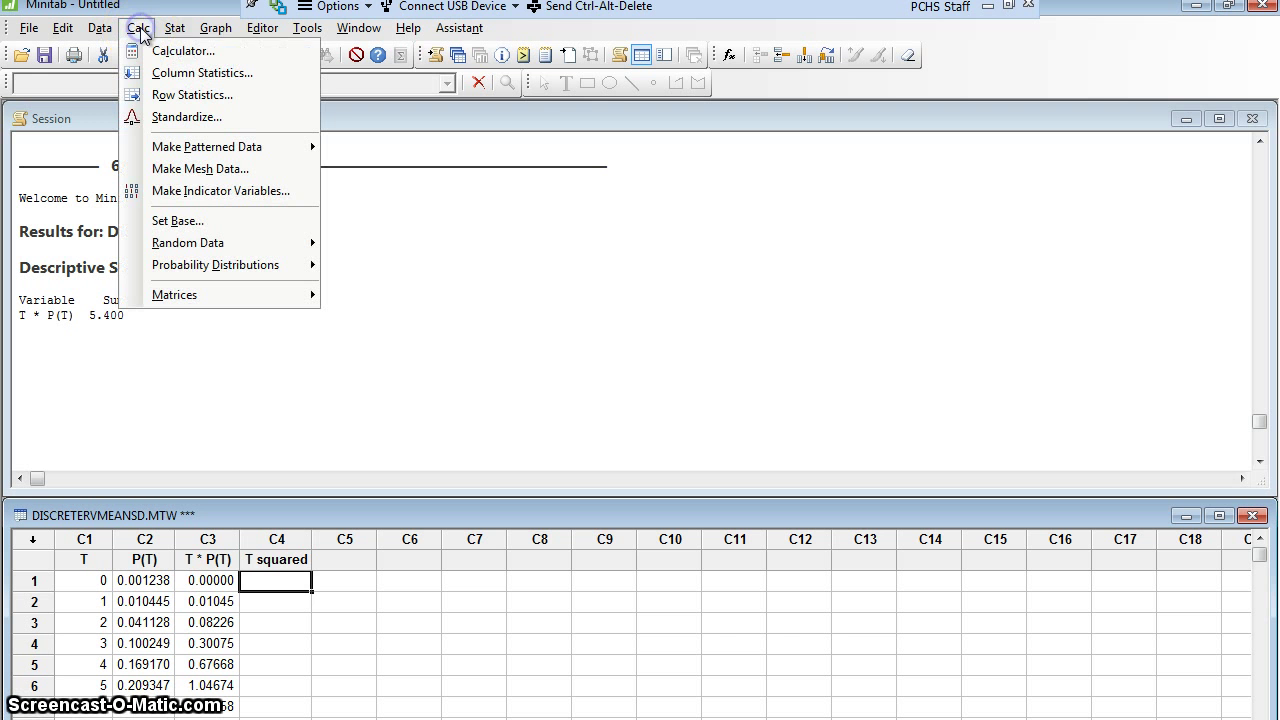
left_click(165, 50)
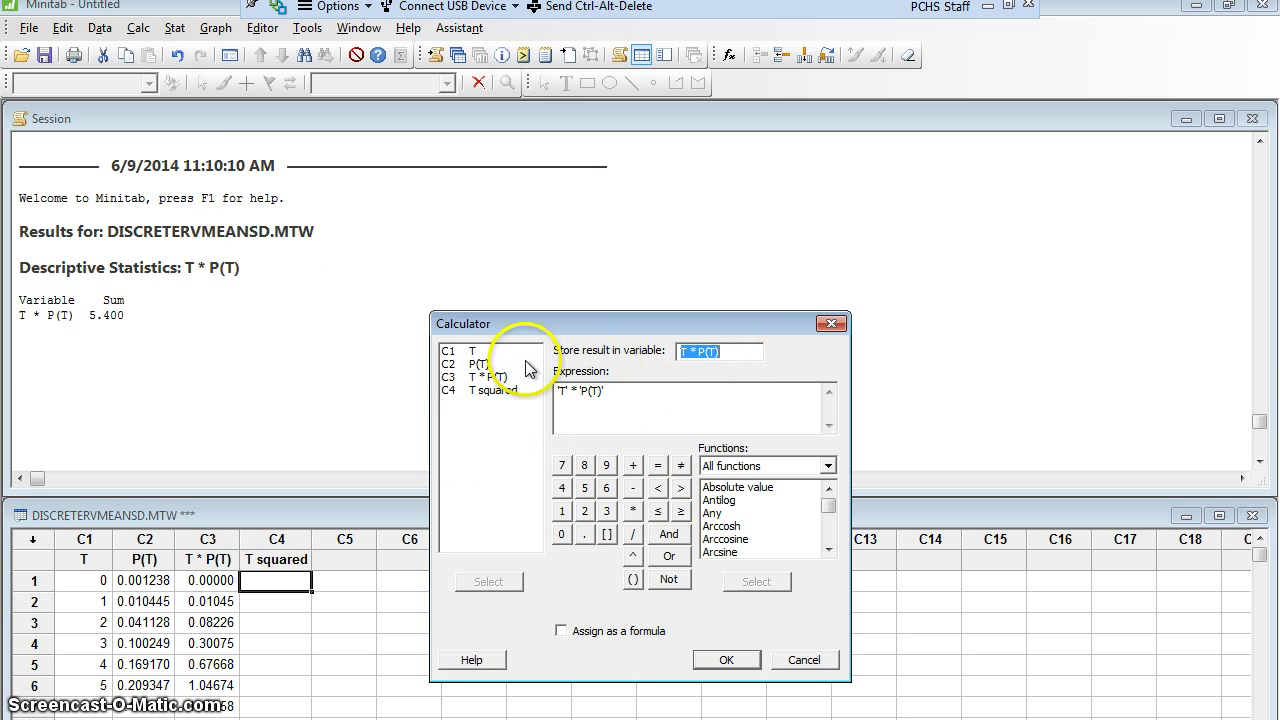
double_click(494, 390)
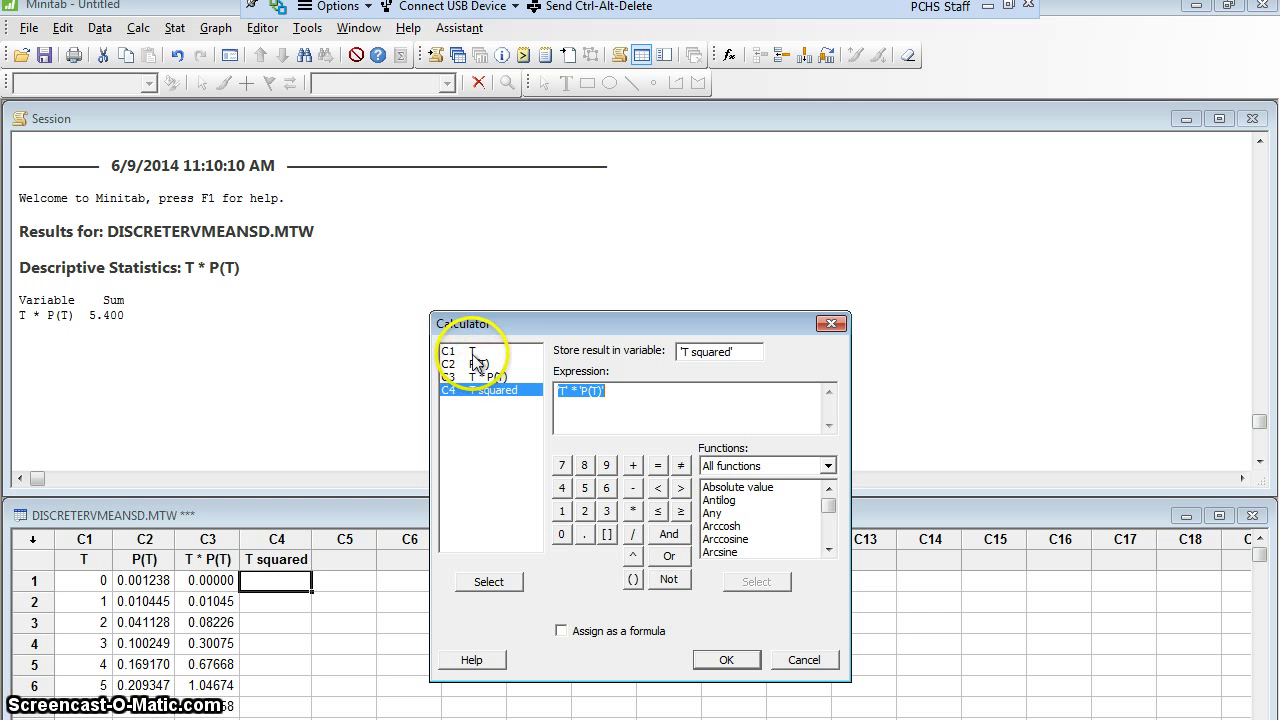
double_click(472, 350)
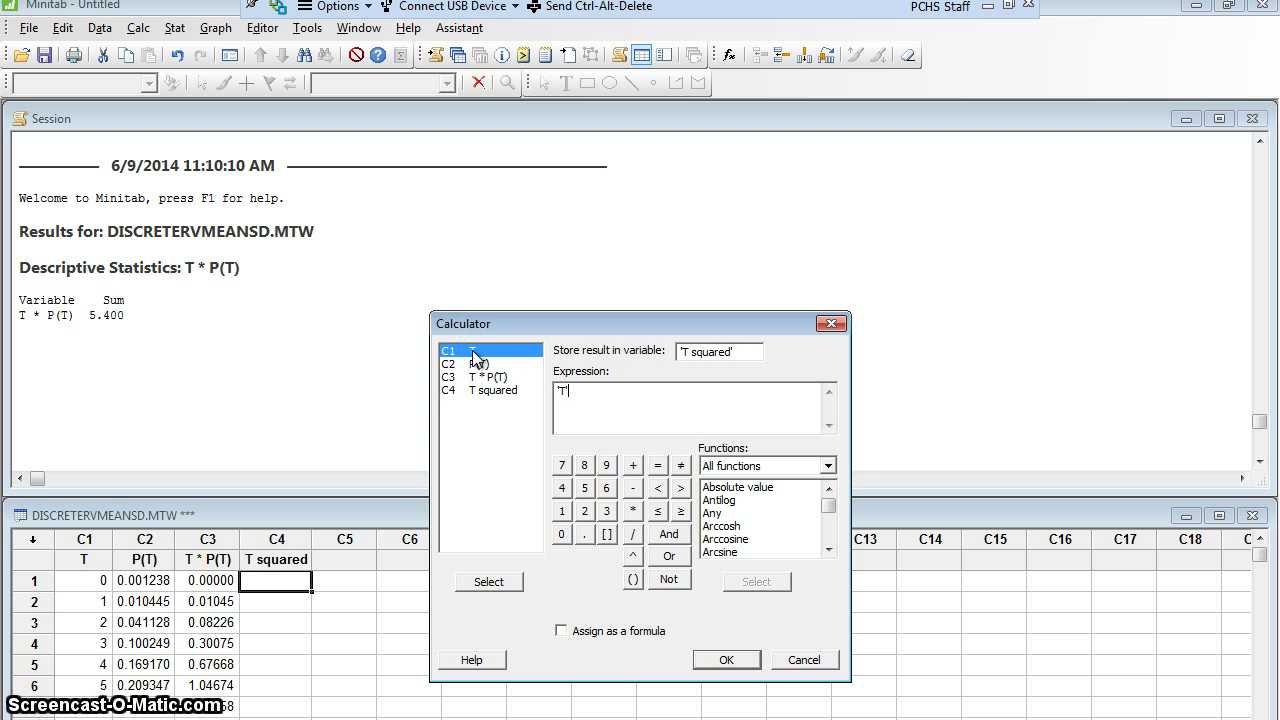
left_click(634, 558)
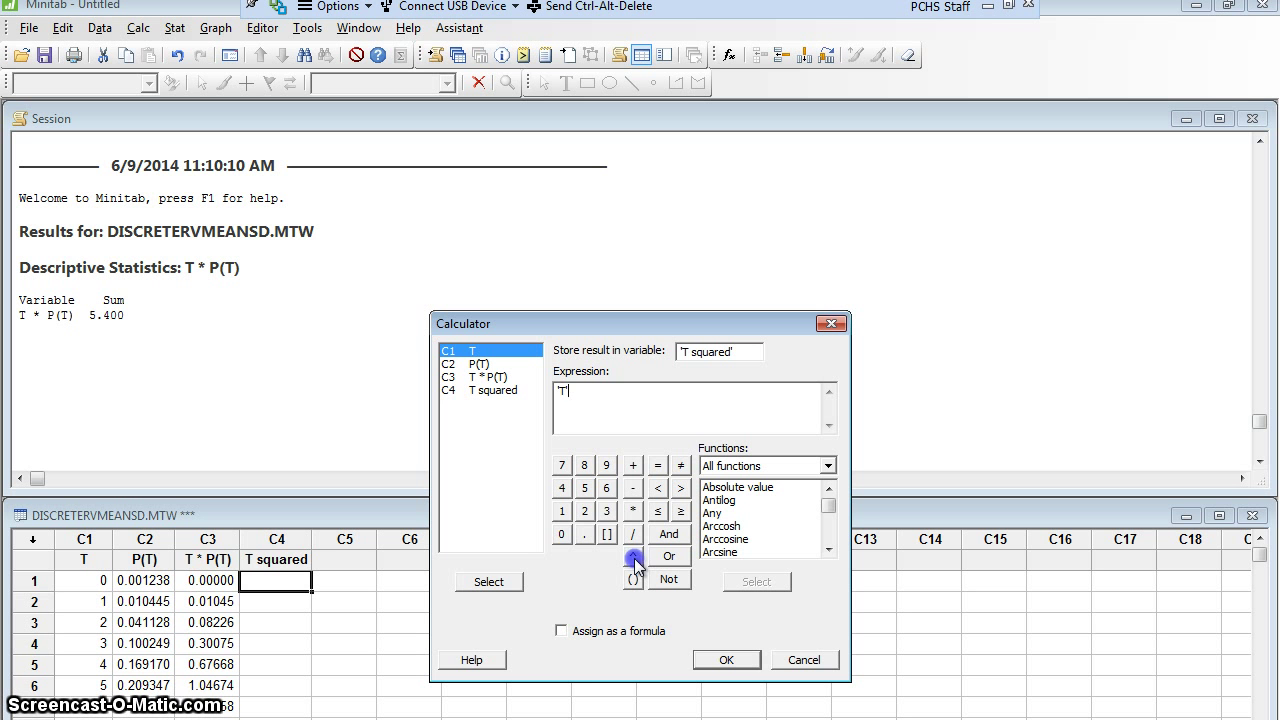
left_click(586, 511)
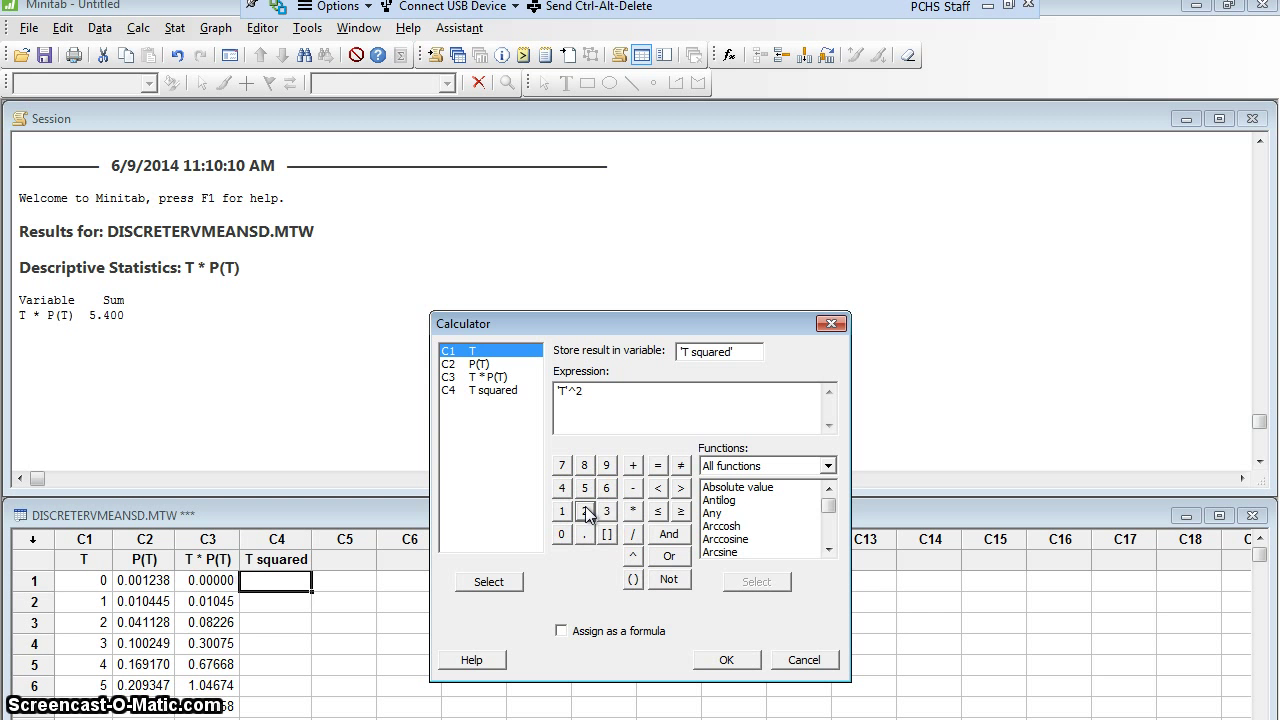
left_click(723, 662)
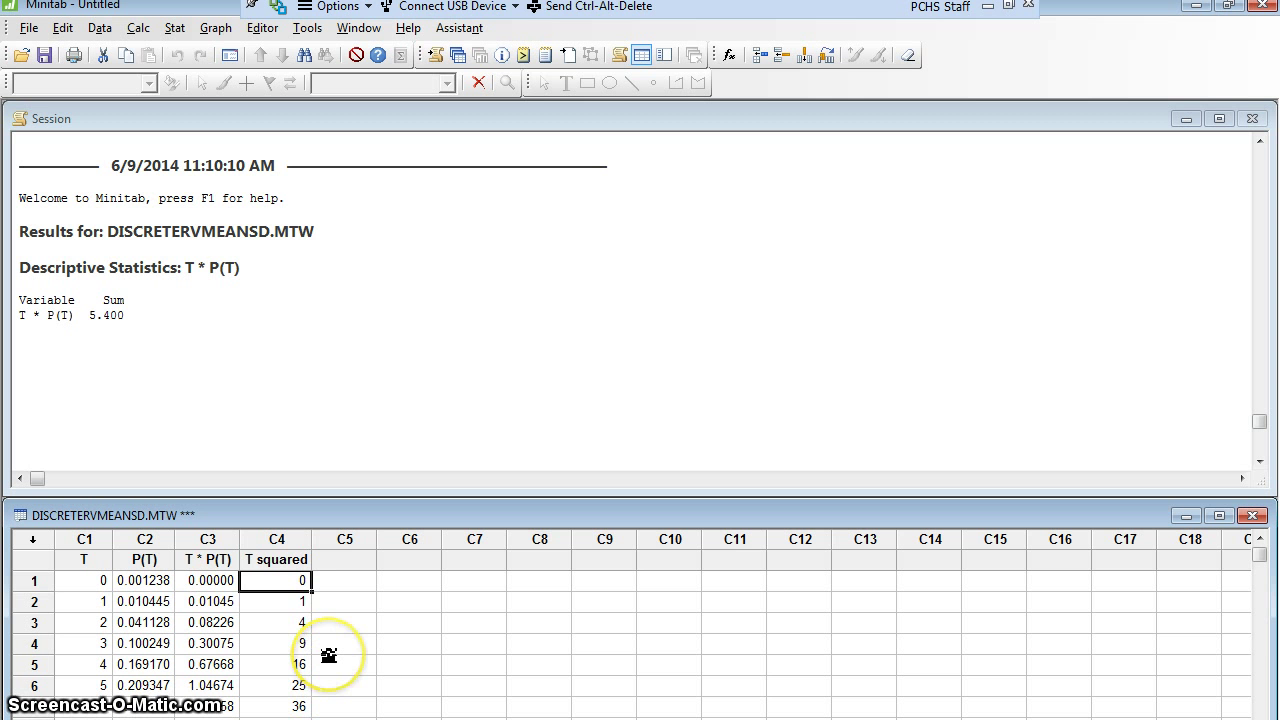
- Enter 'T sq * P(T)' as the name in column C5's header cell
left_click(352, 562)
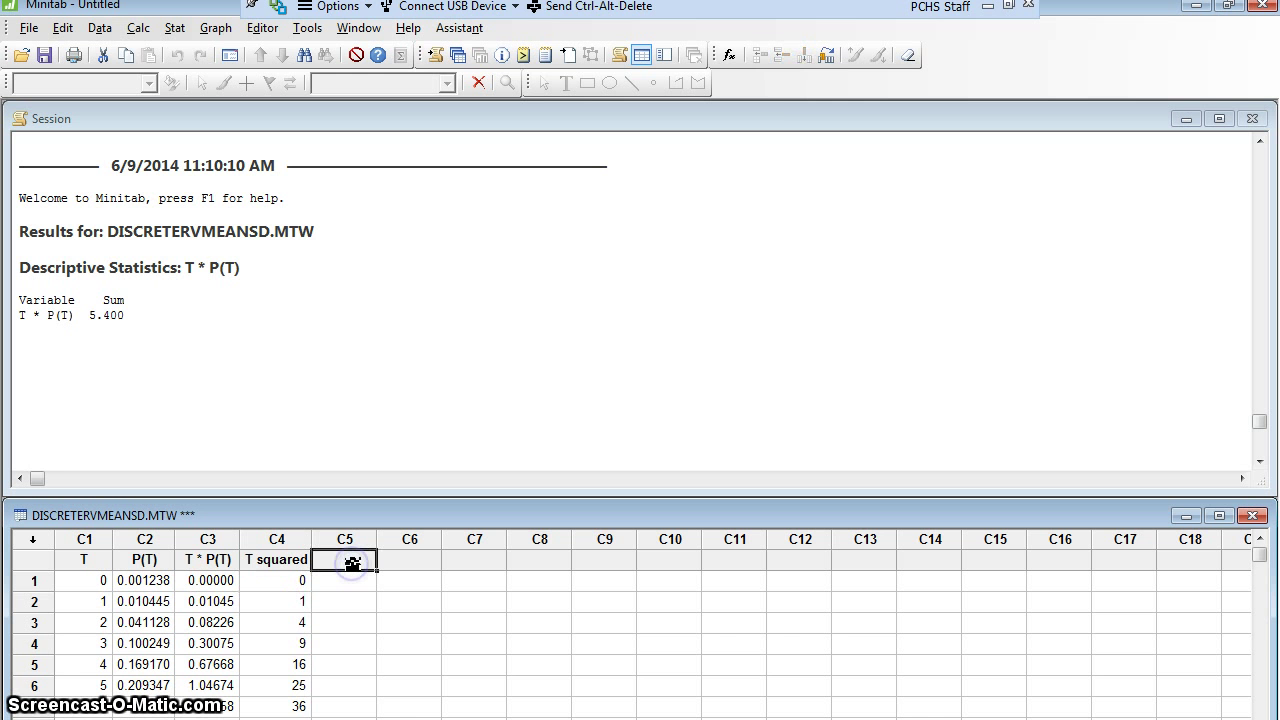
type("T")
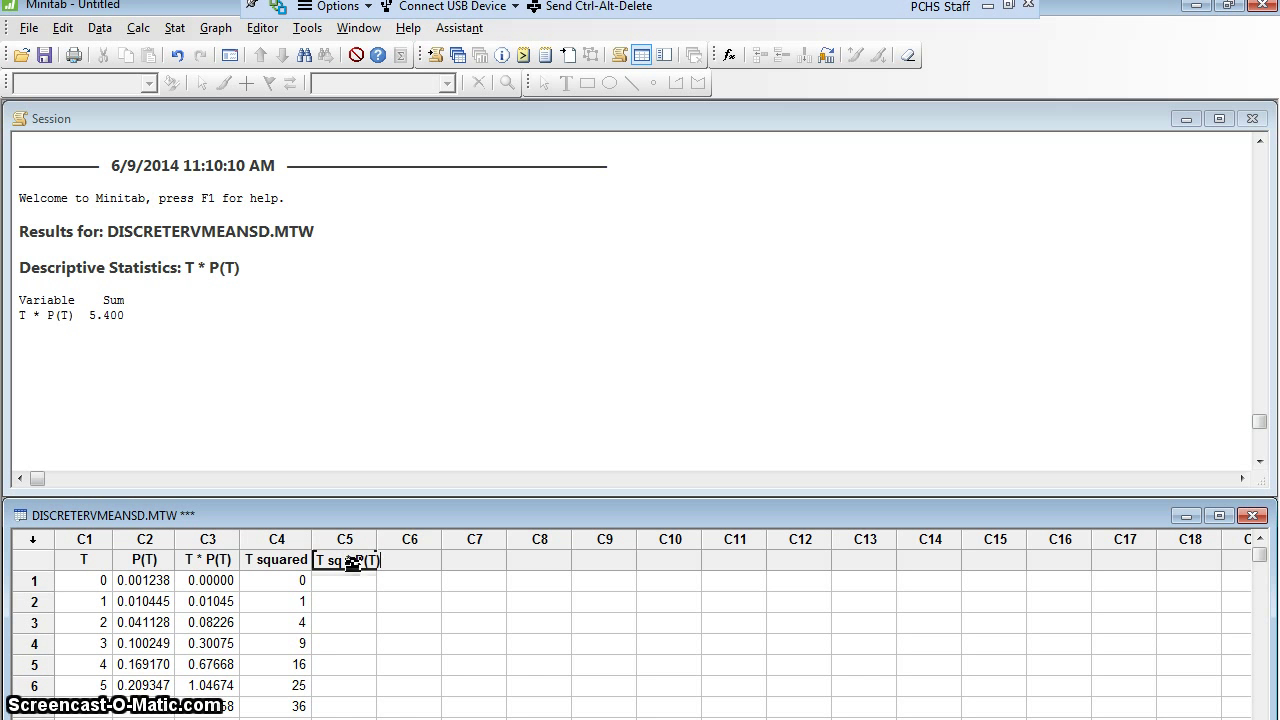
type("sq * P(T)")
key("Return")
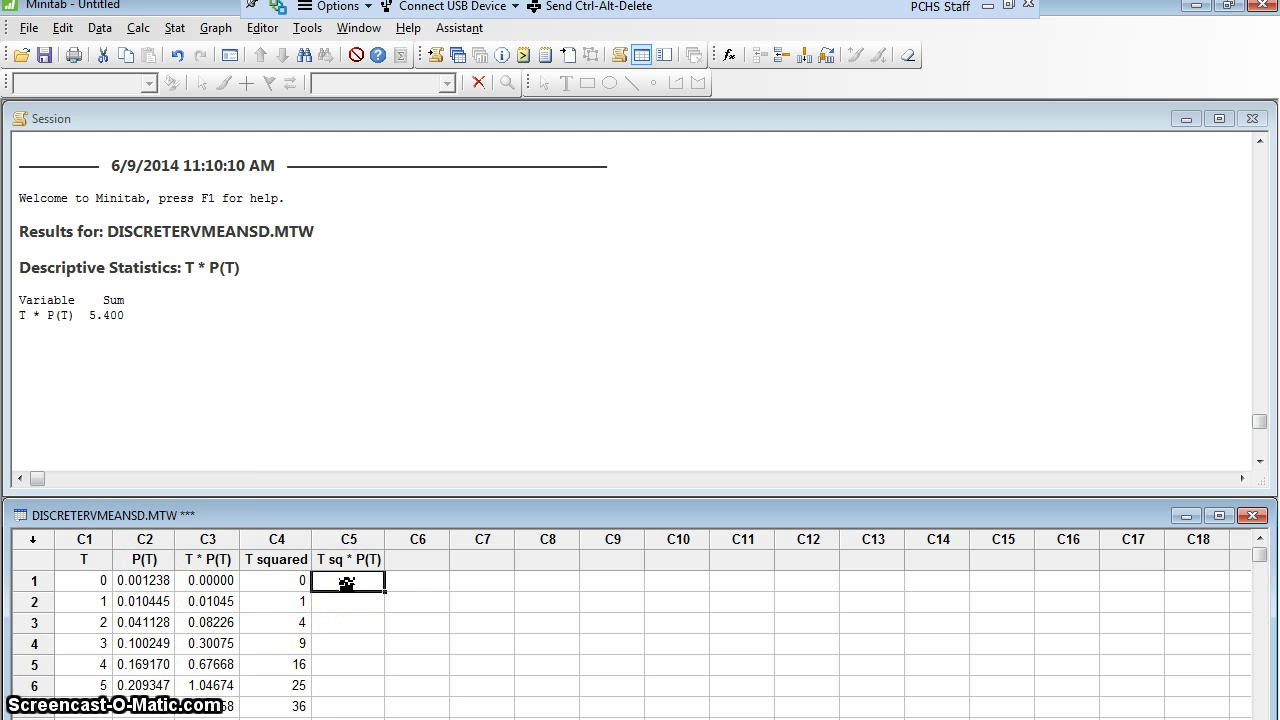
- Use the Calculator to store 'T squared' * 'P(T)' in column C5
left_click(148, 30)
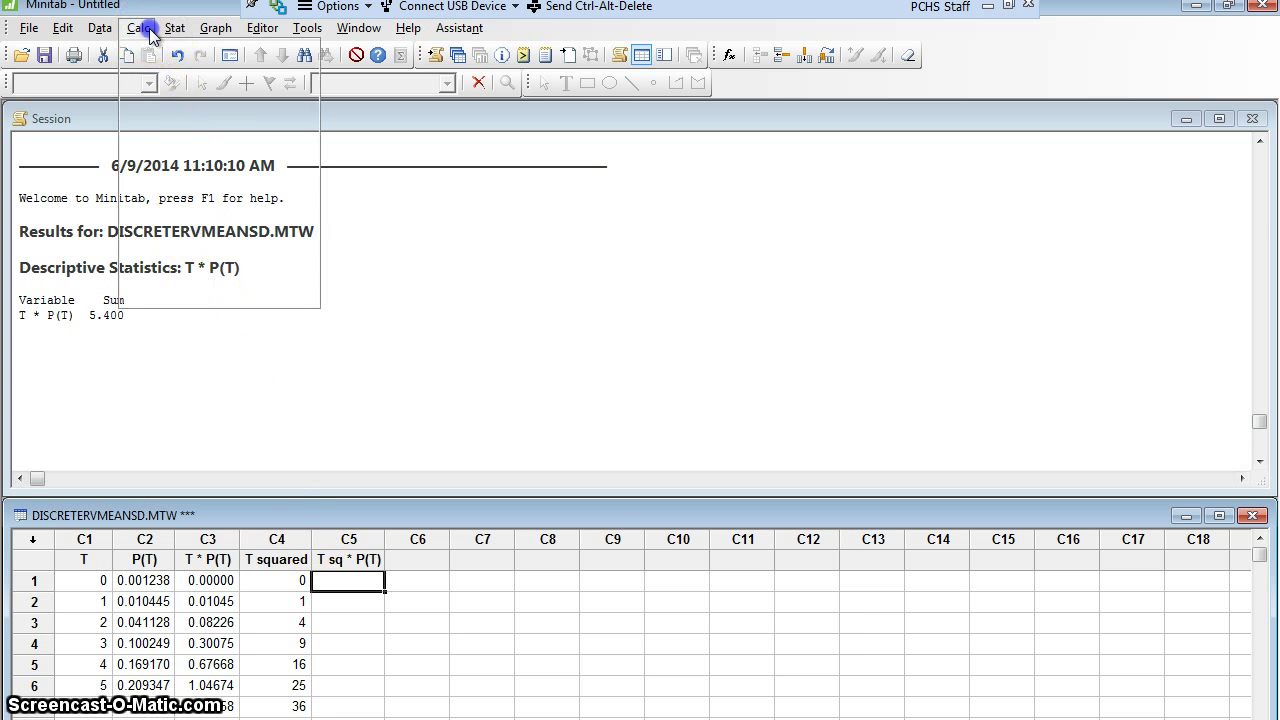
left_click(160, 48)
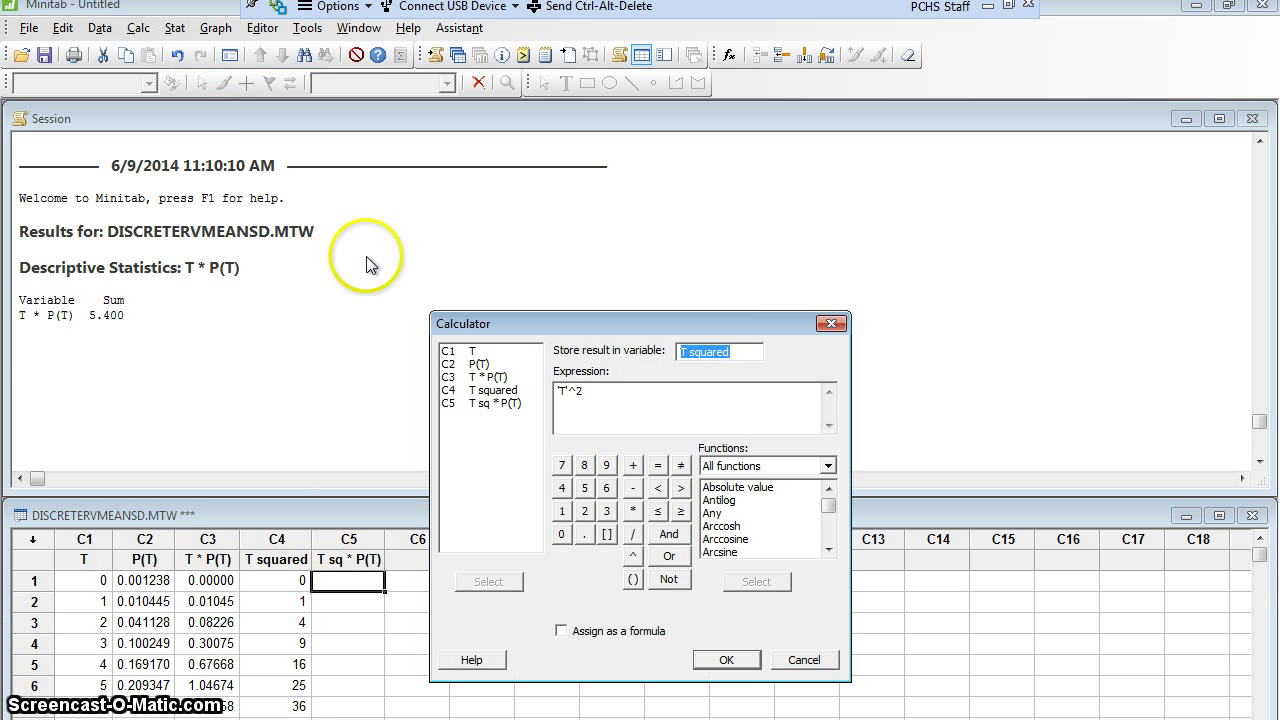
double_click(482, 404)
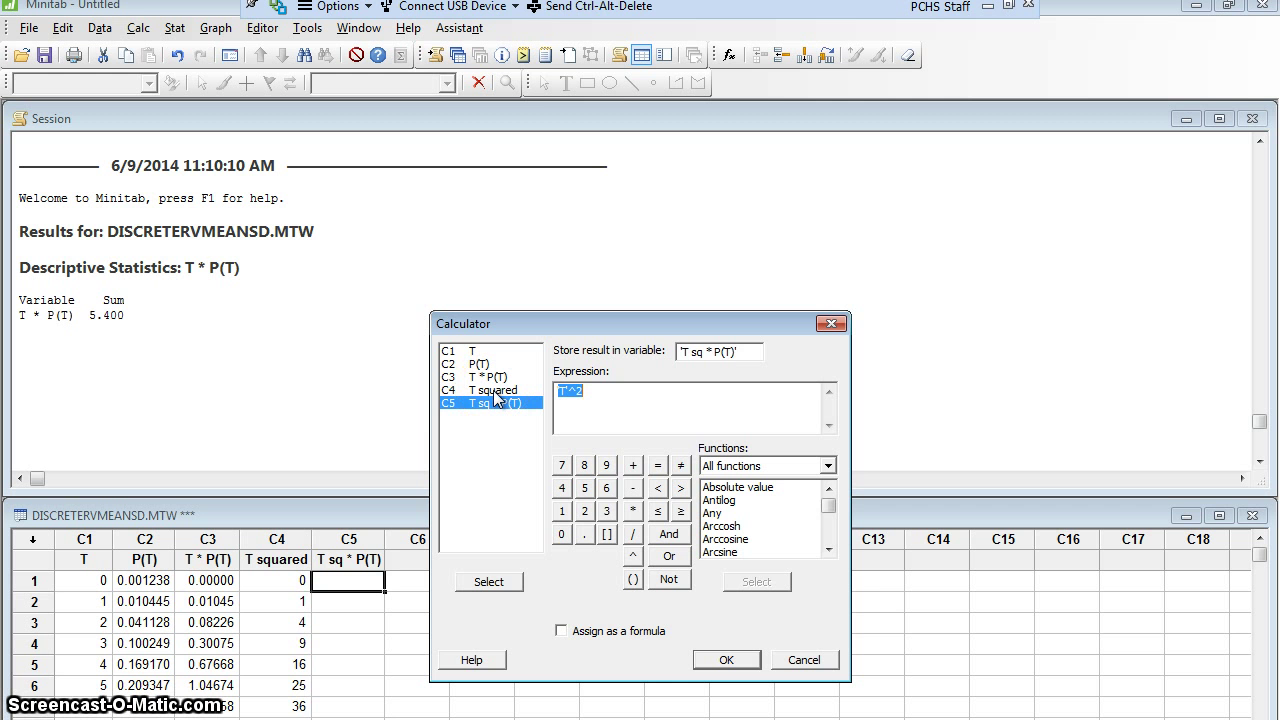
left_click(494, 389)
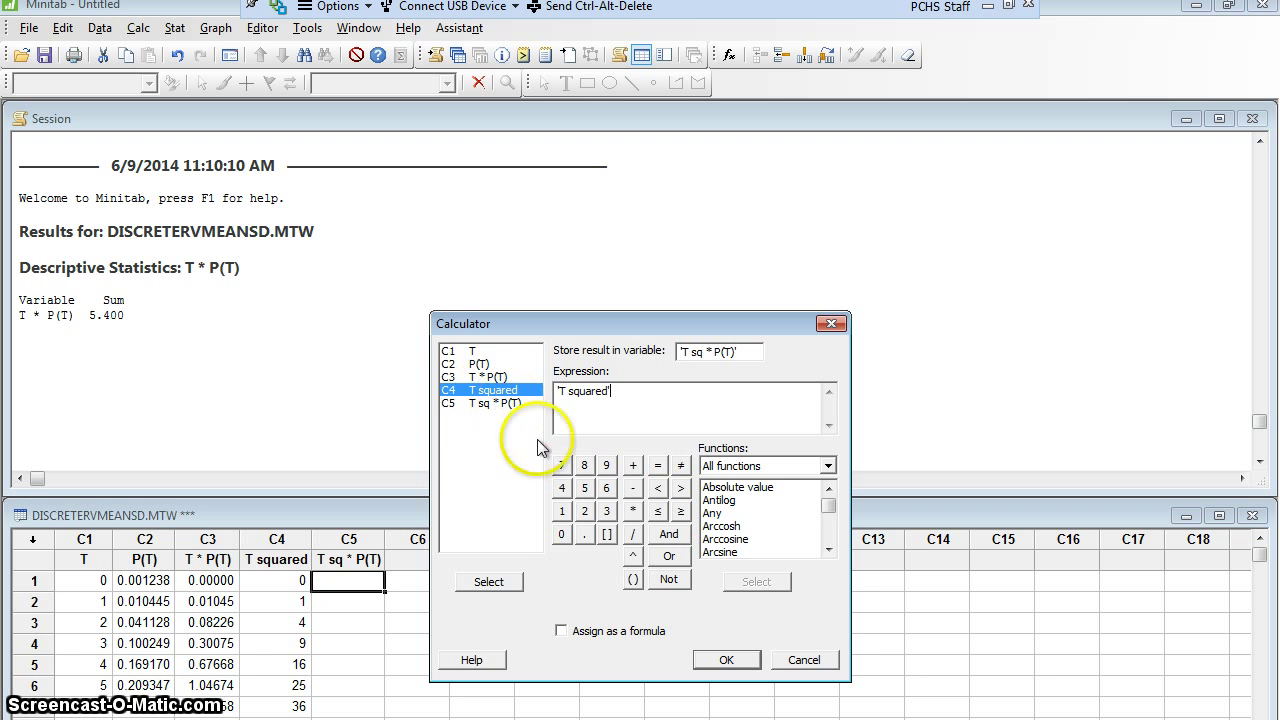
left_click(632, 511)
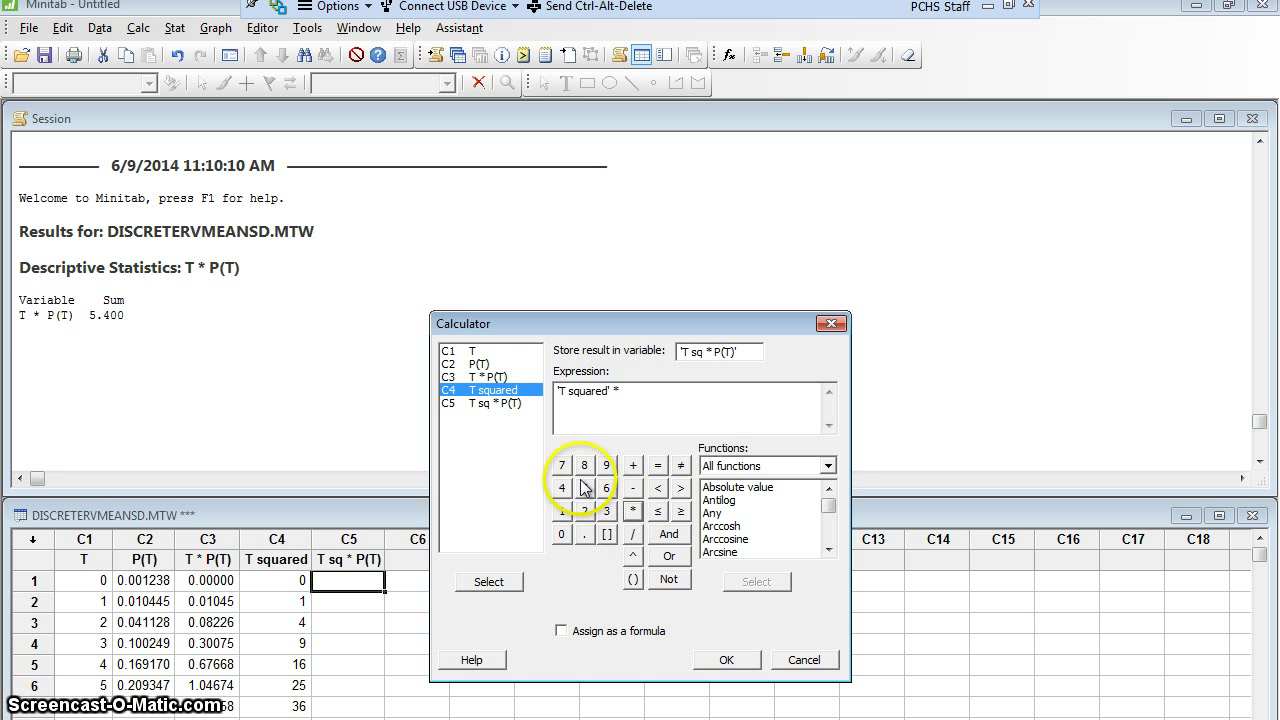
left_click(476, 366)
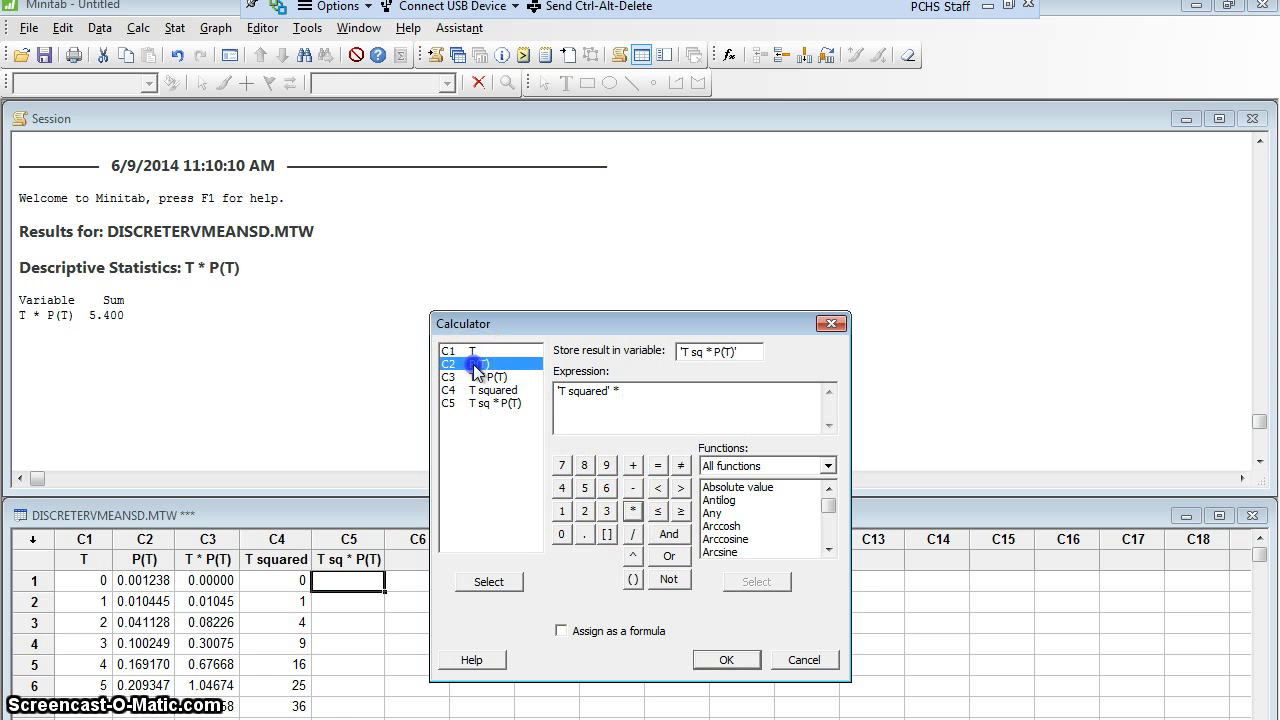
left_click(735, 661)
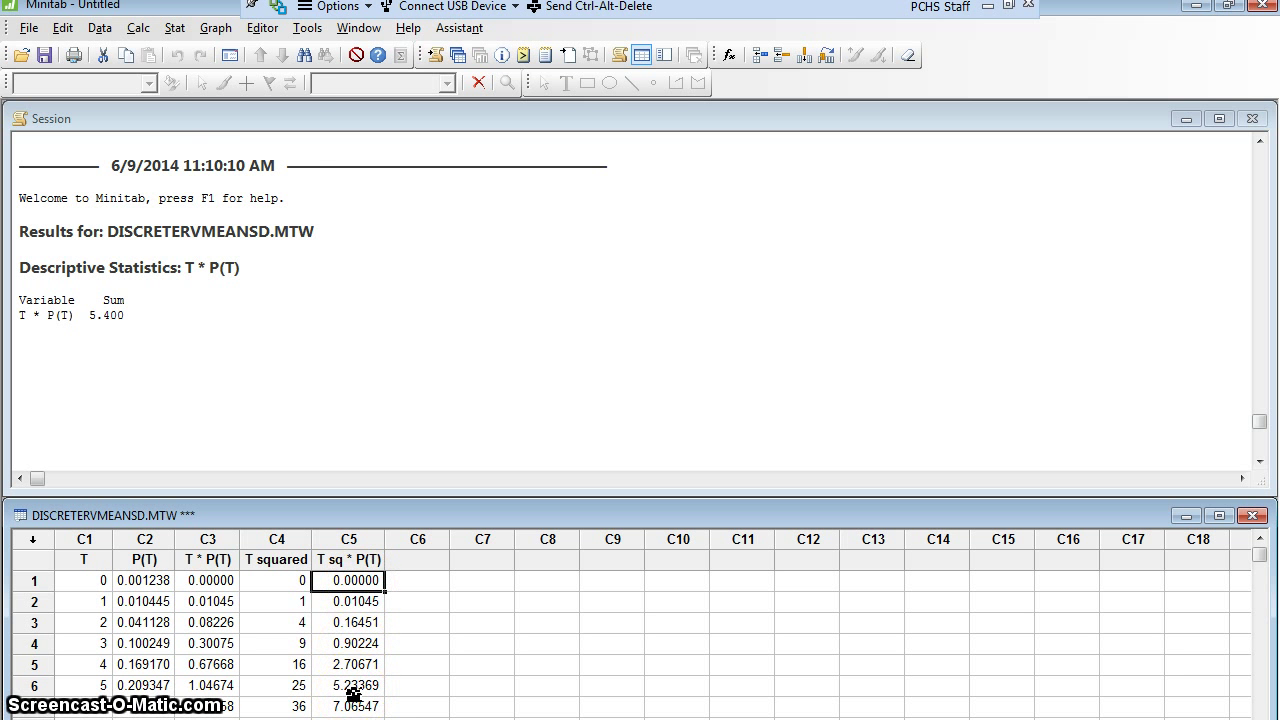
- Run Display Descriptive Statistics on T sq * P(T) with only Sum, showing 32.616
left_click(183, 36)
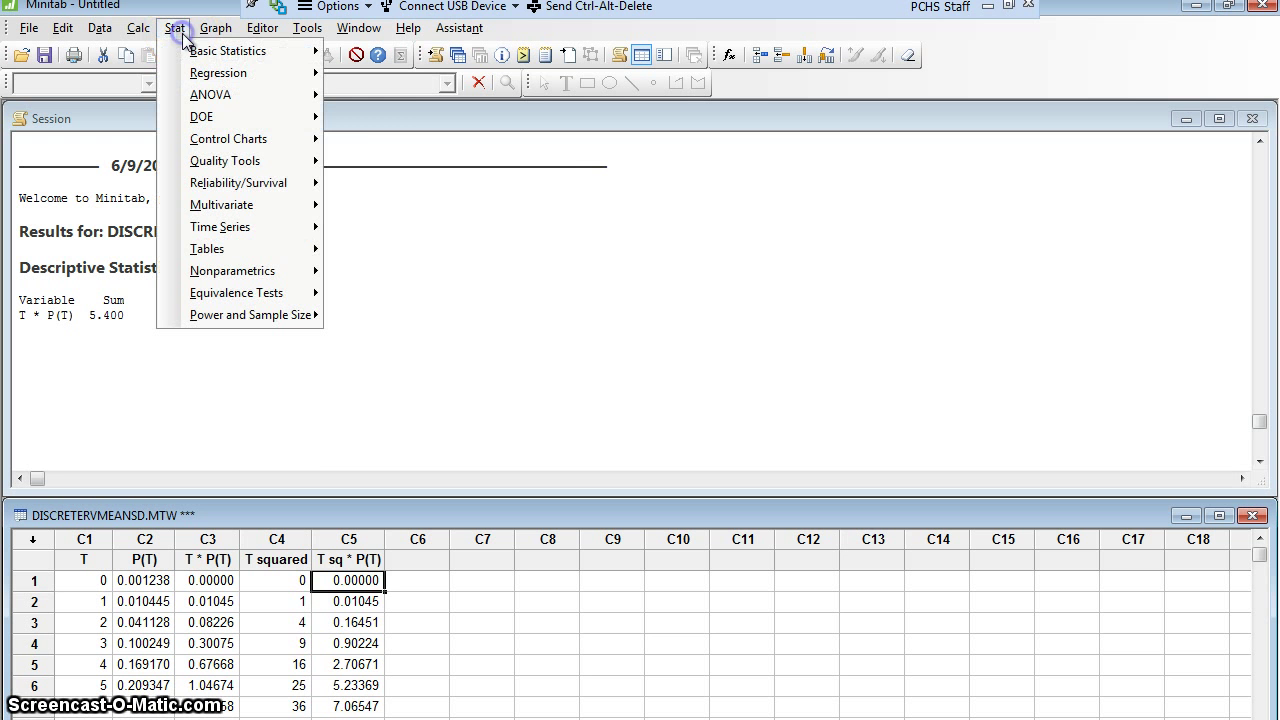
mouse_move(197, 55)
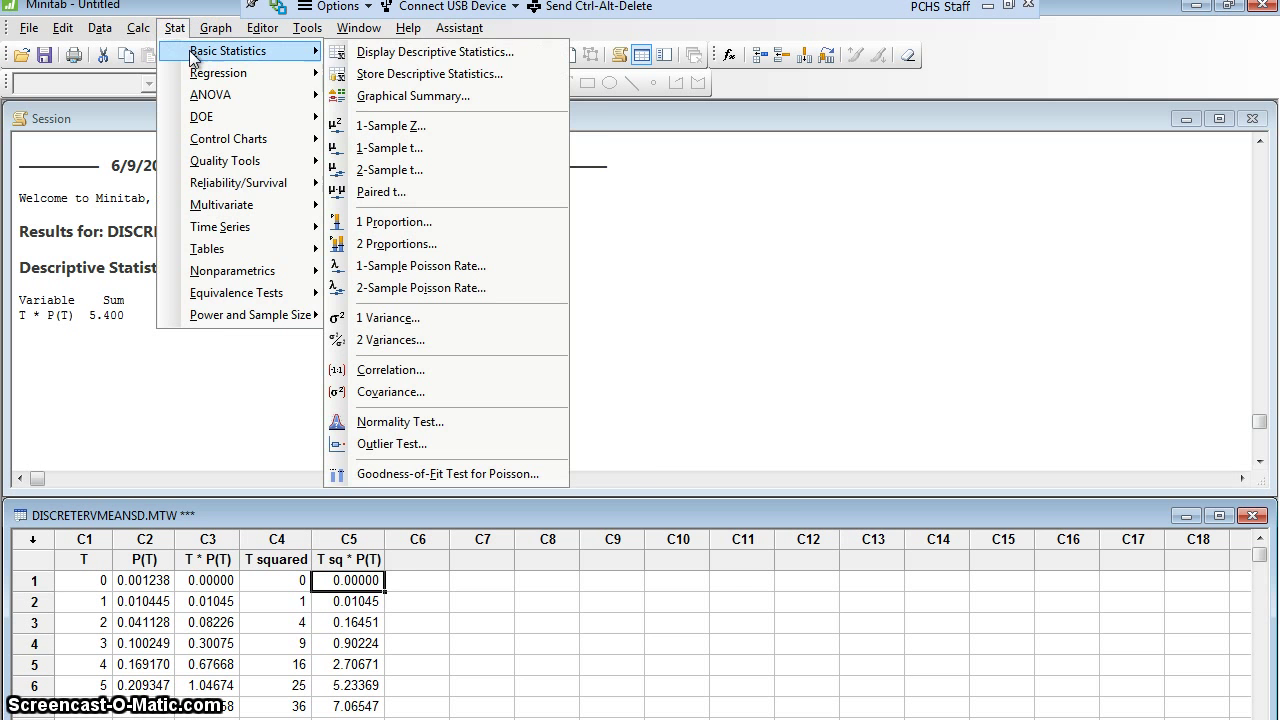
left_click(388, 58)
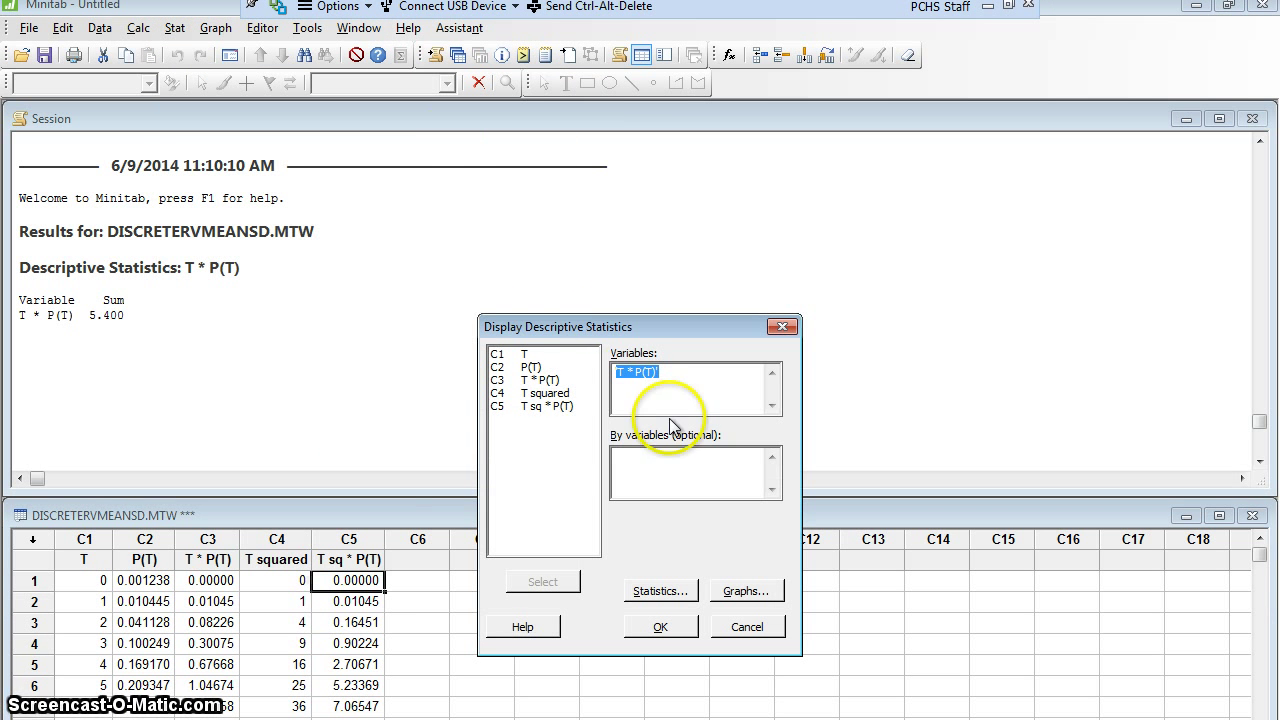
double_click(535, 408)
left_click(668, 591)
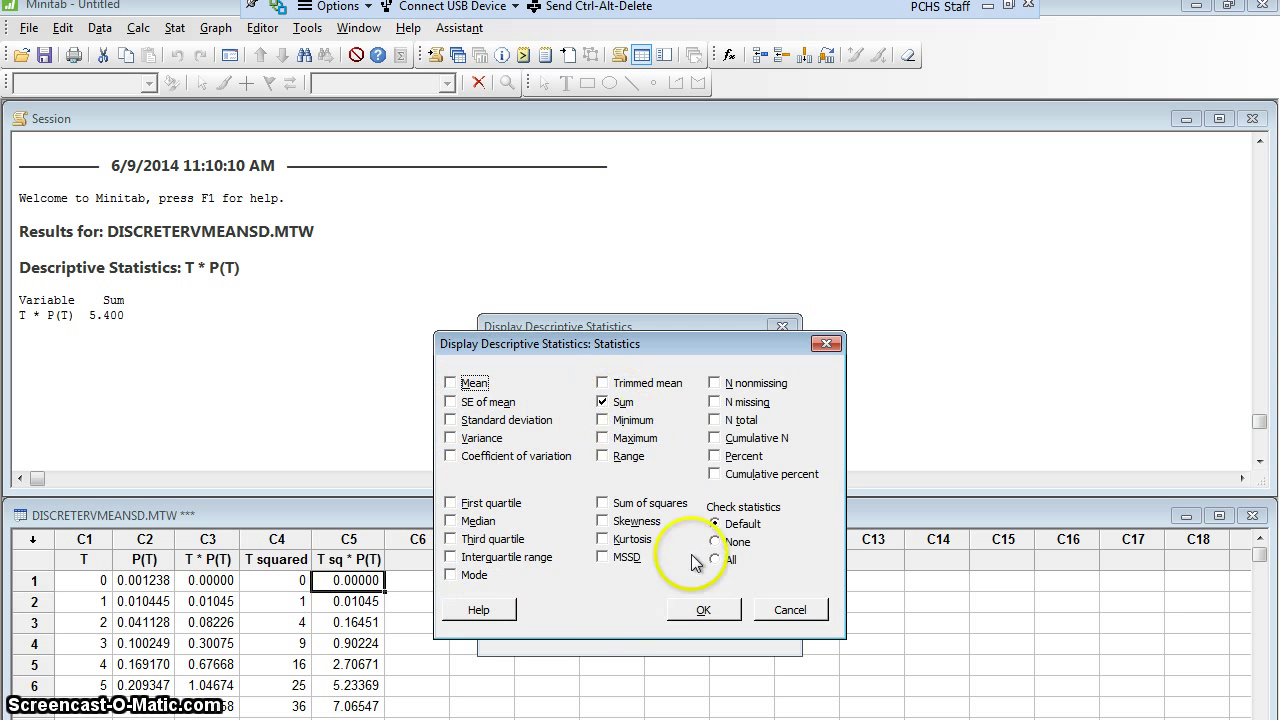
left_click(703, 609)
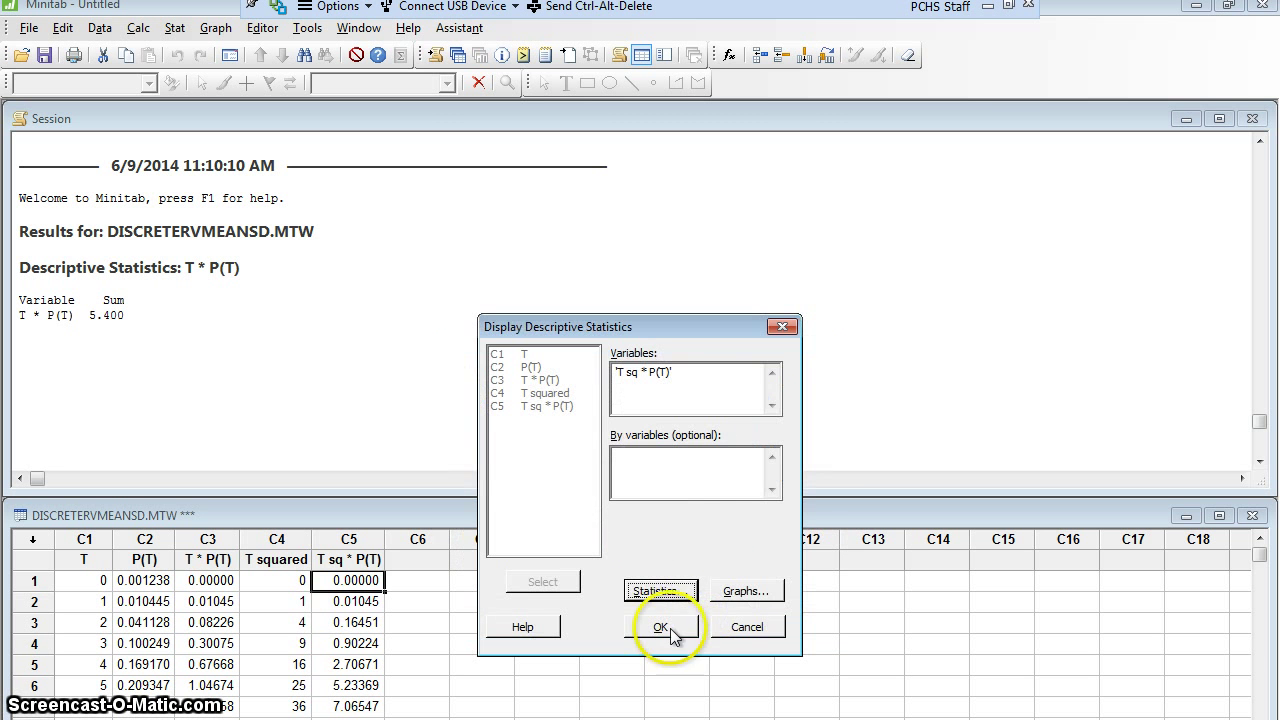
left_click(661, 627)
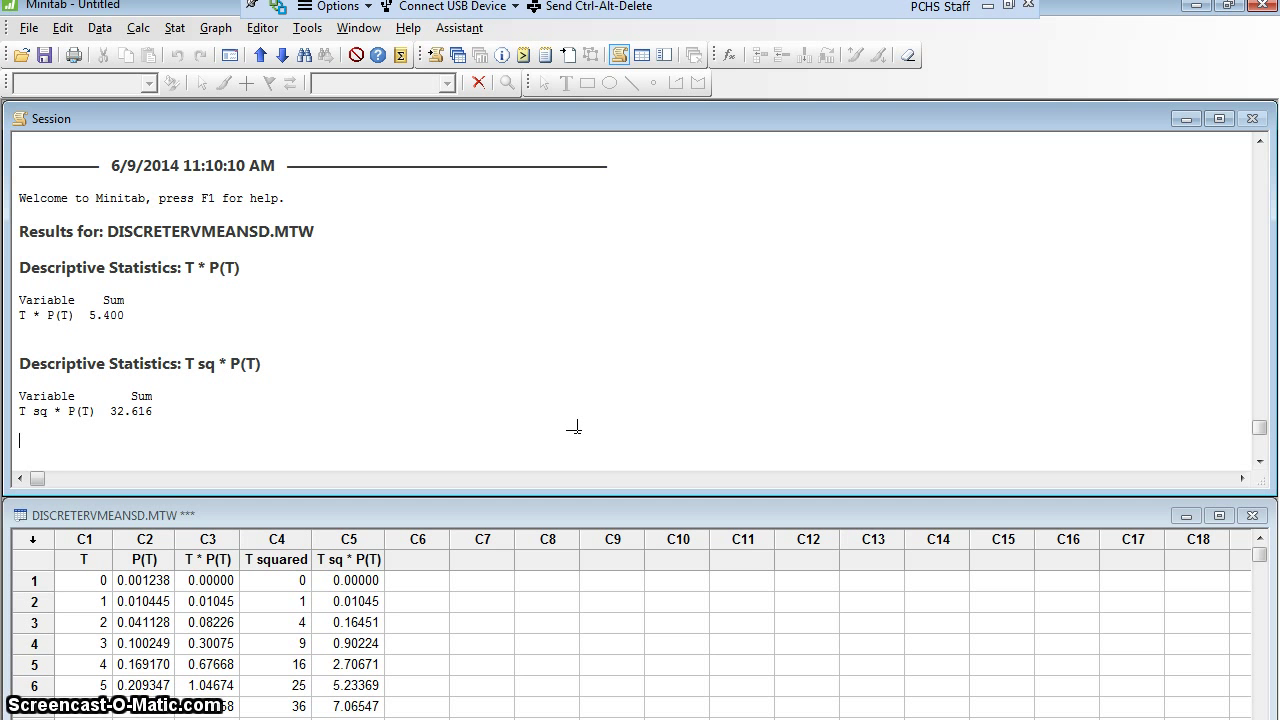
- Type '32.616 - 5.4^2 = 32.616 - 29.16 = 3.456' as a Session window note
type("32.616 -")
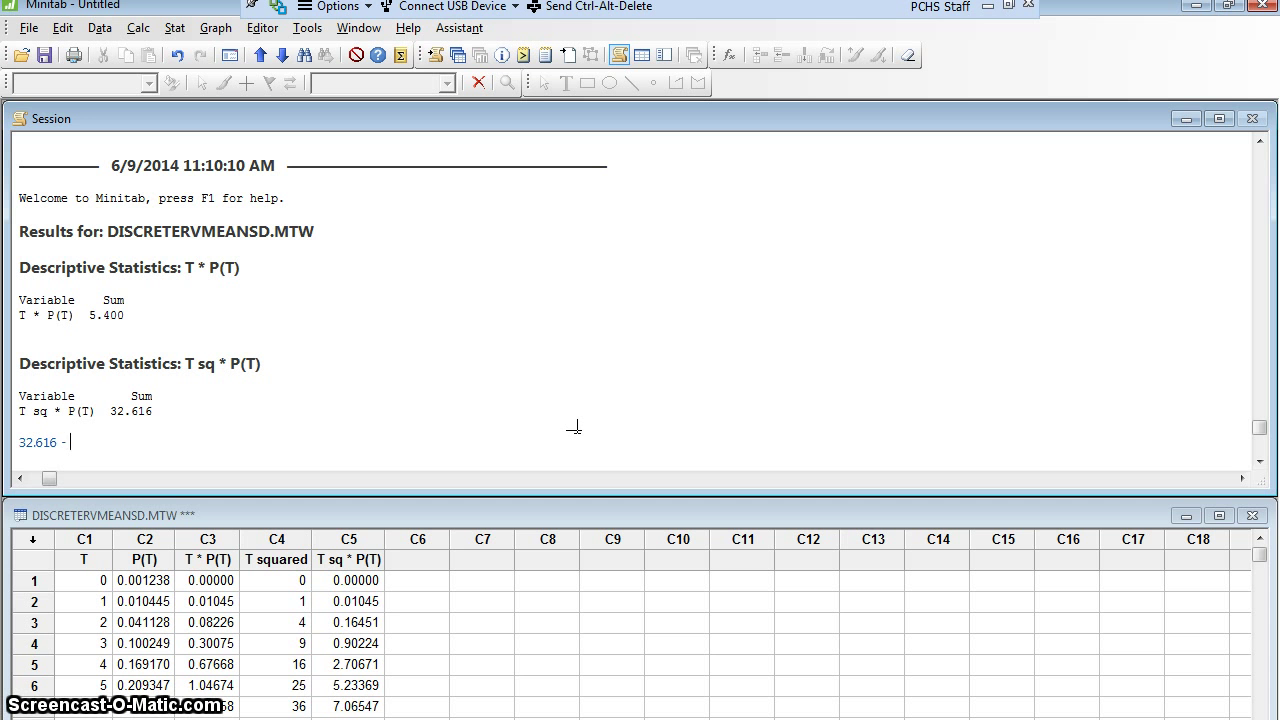
type("5.4 ^ 2")
key("BackSpace")
key("BackSpace")
key("BackSpace")
type("^2")
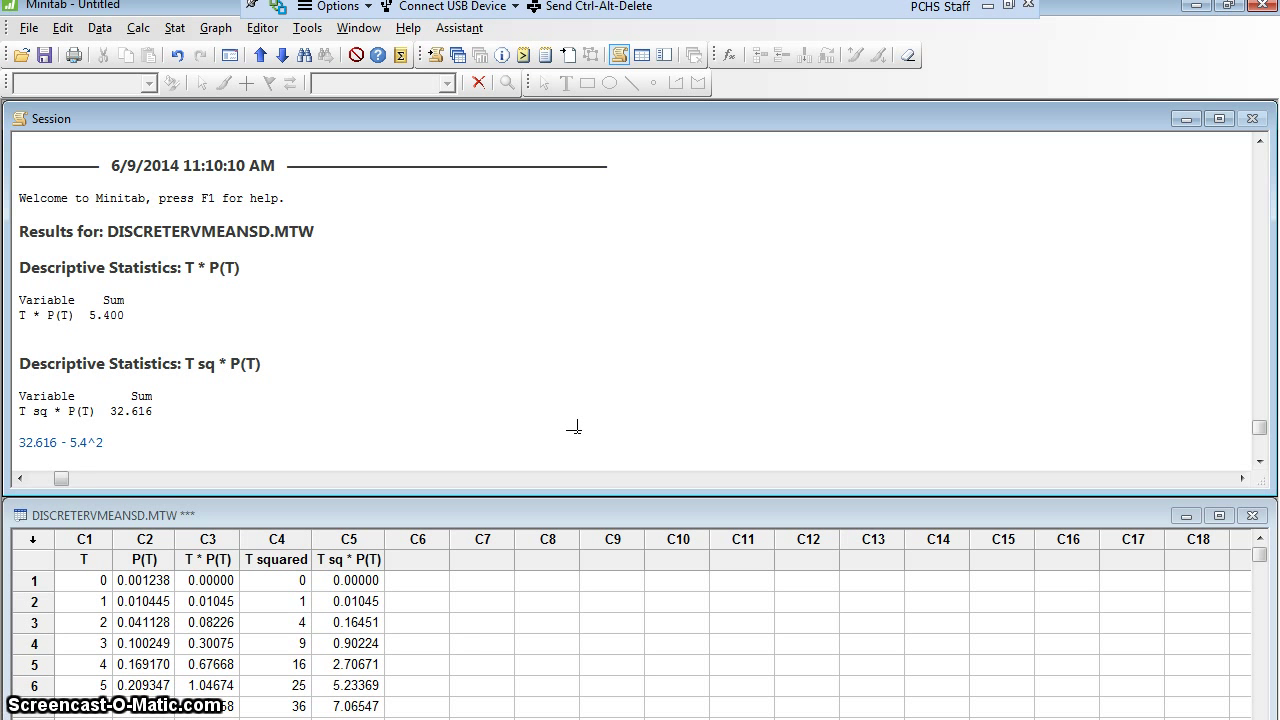
type("= 3")
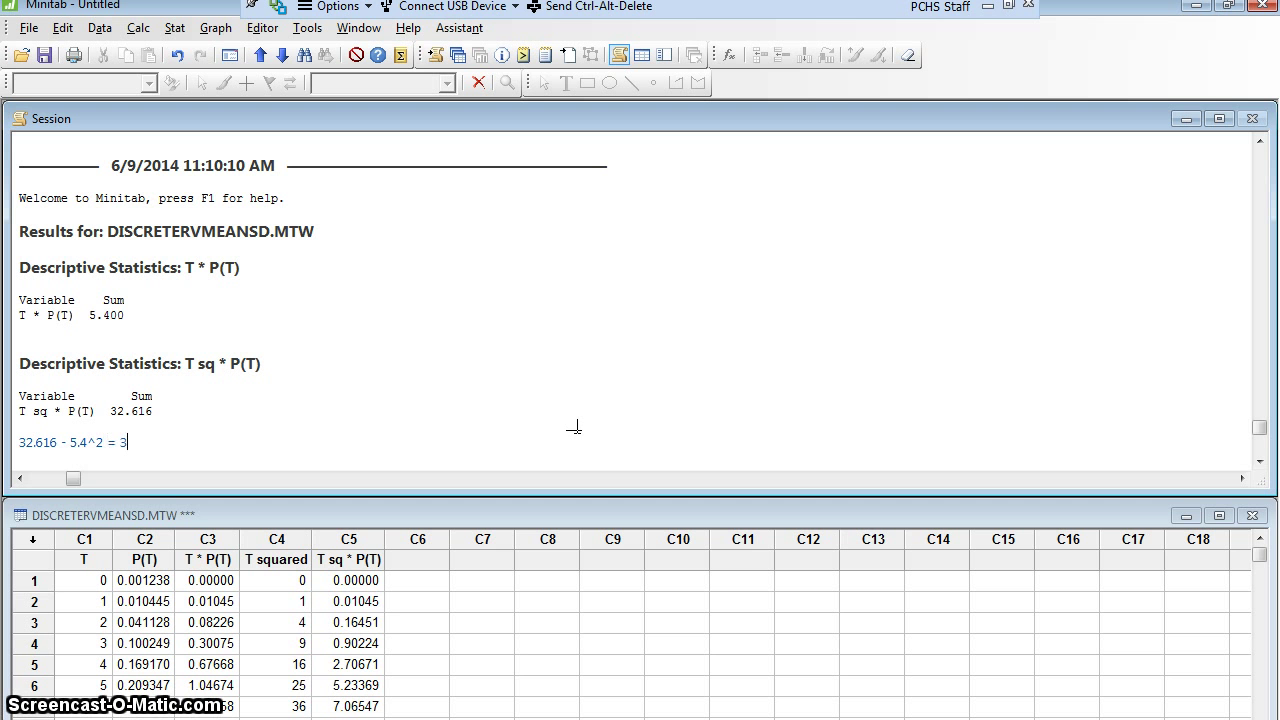
type("2.616")
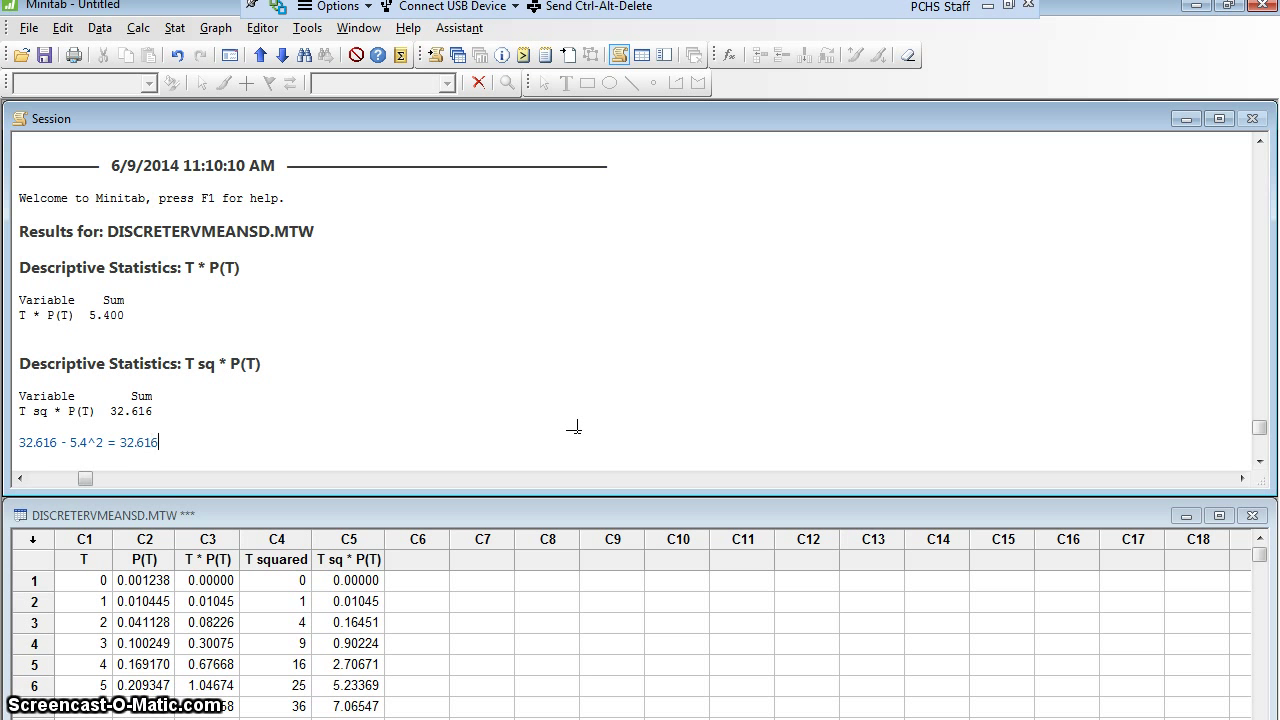
type(" - ")
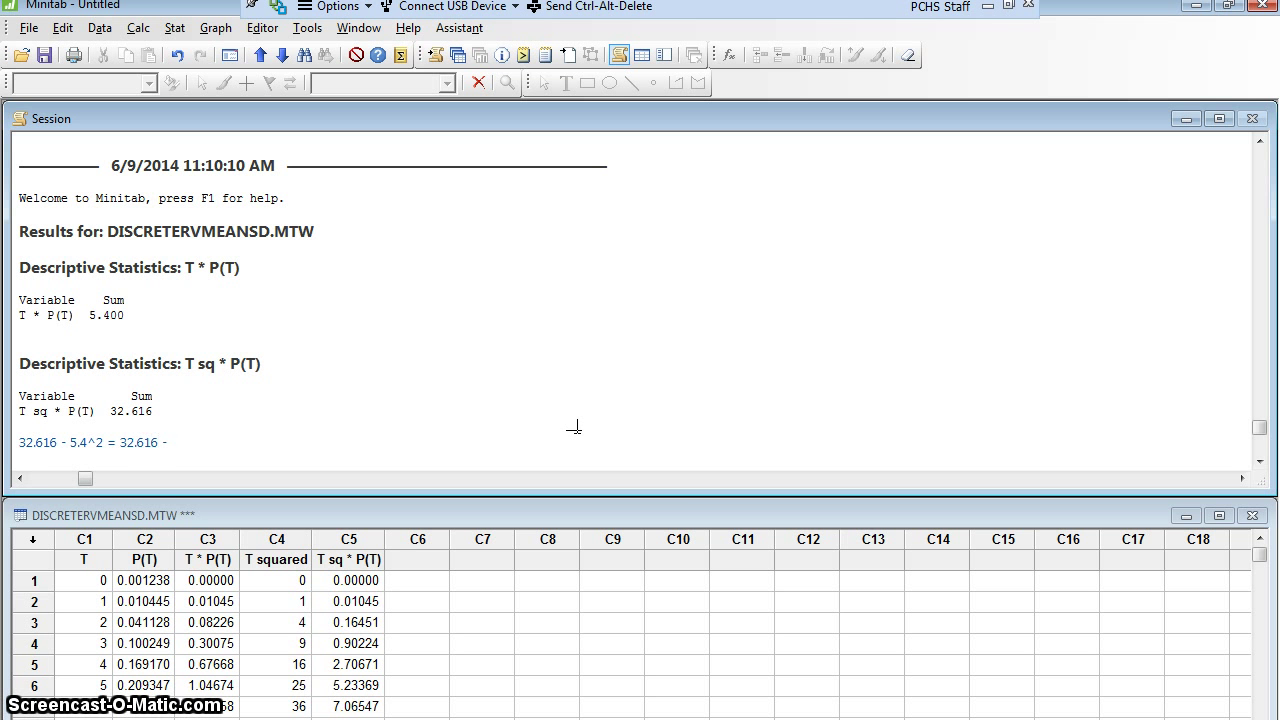
type("29.16 =")
type("3.")
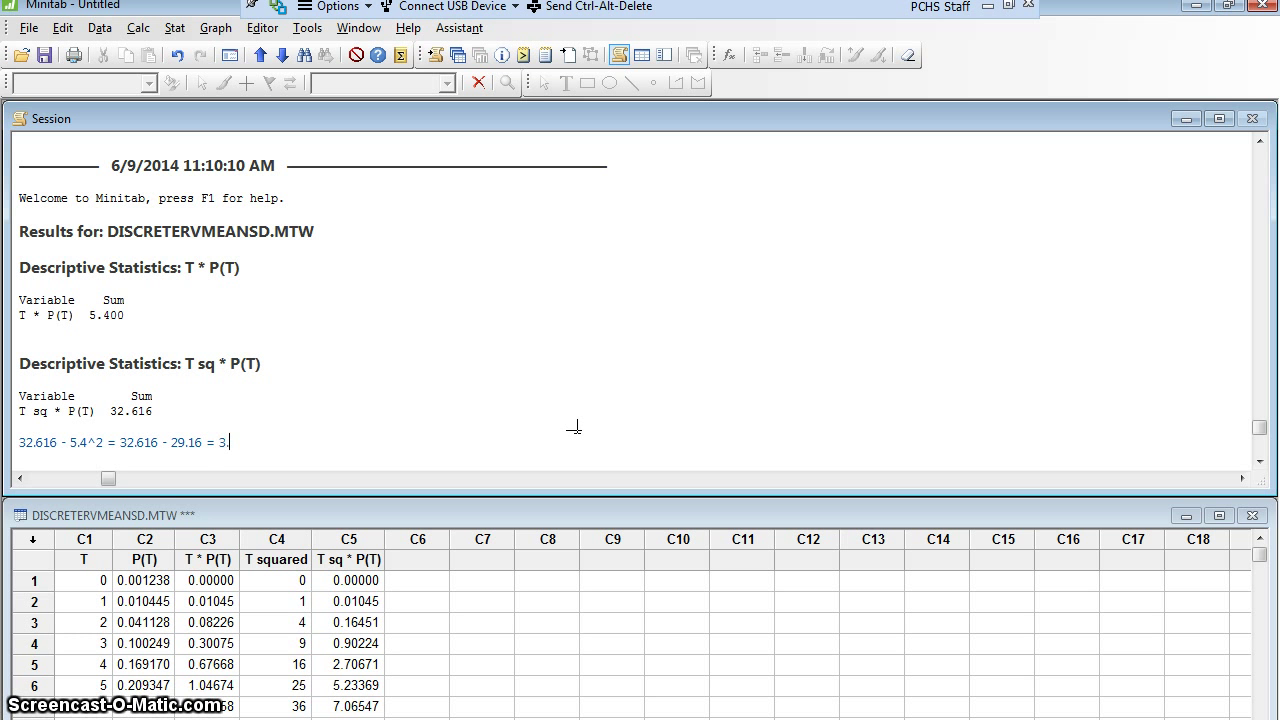
type("456")
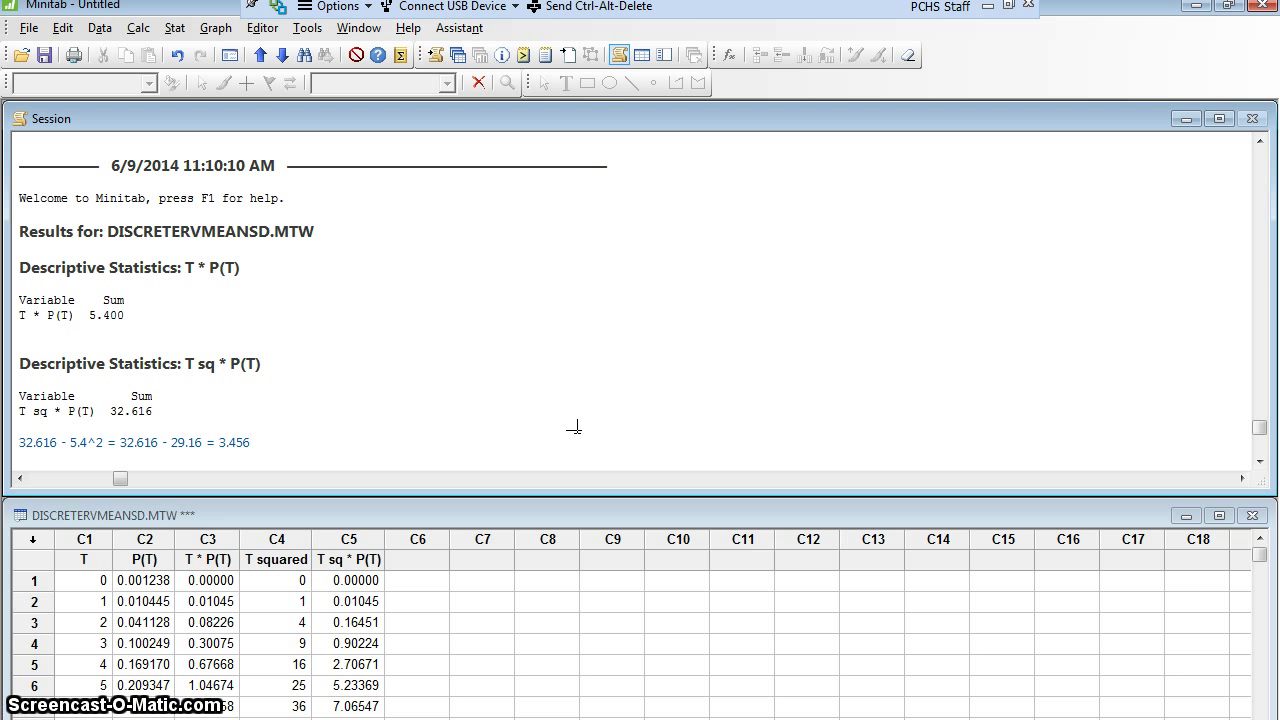
key("Return")
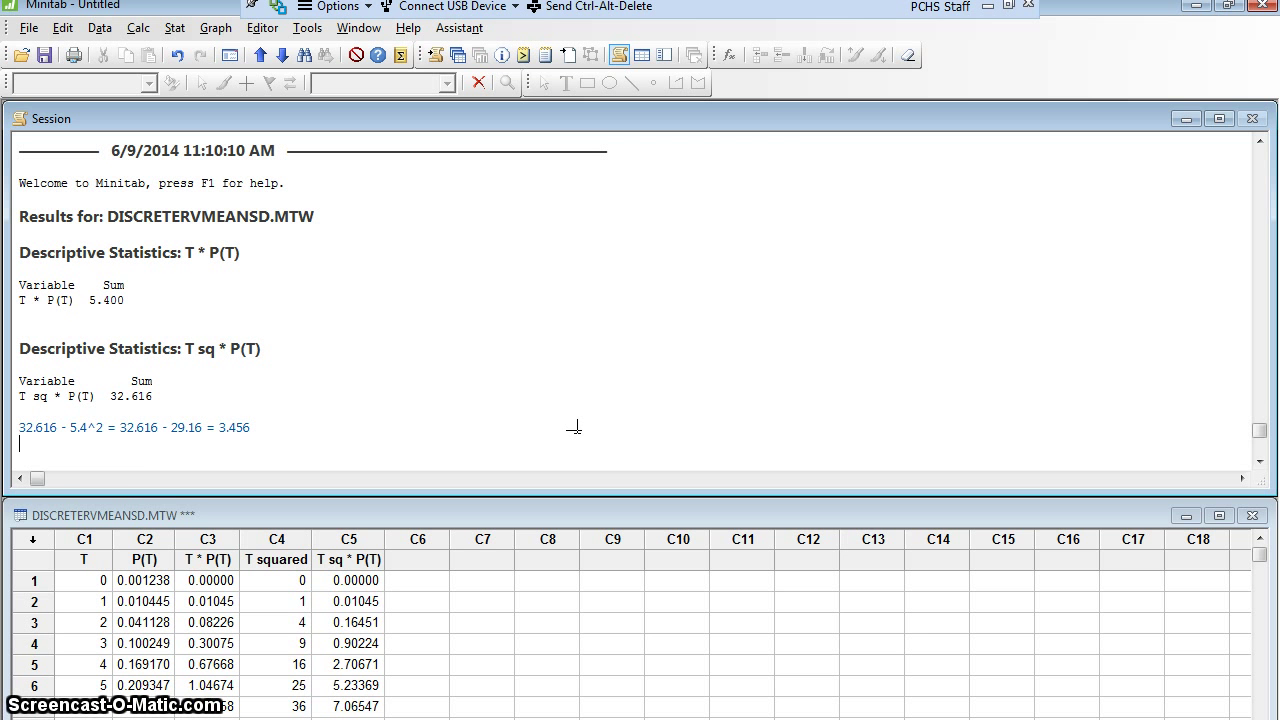
- Type 'square root of 3.456 = 1.859' on the next Session line
type("square root")
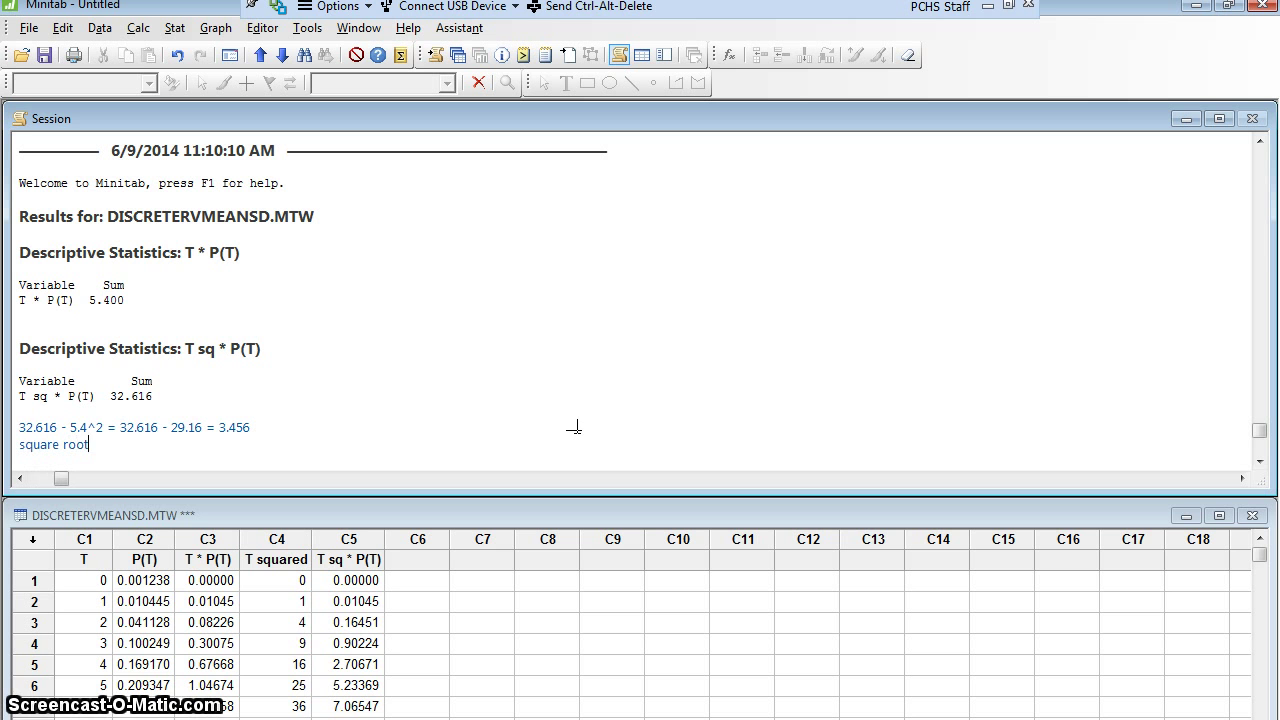
type(" of 3.4")
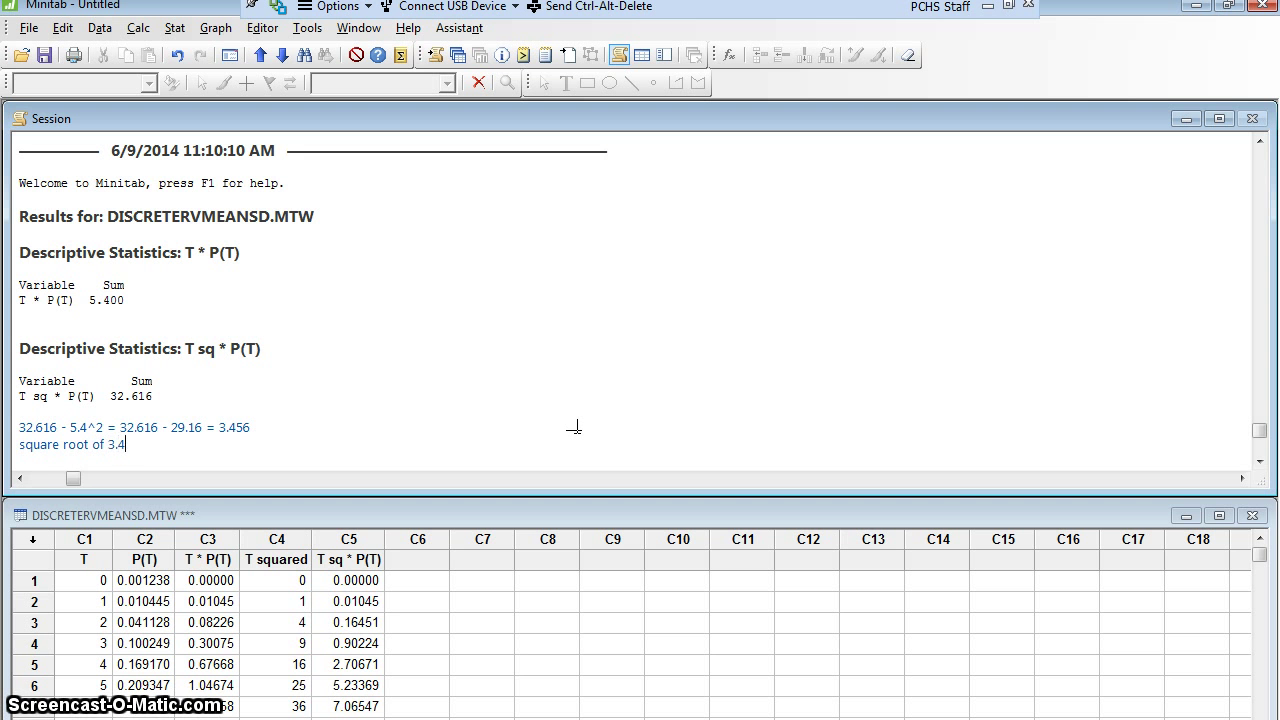
type("56 =")
type("1.859")
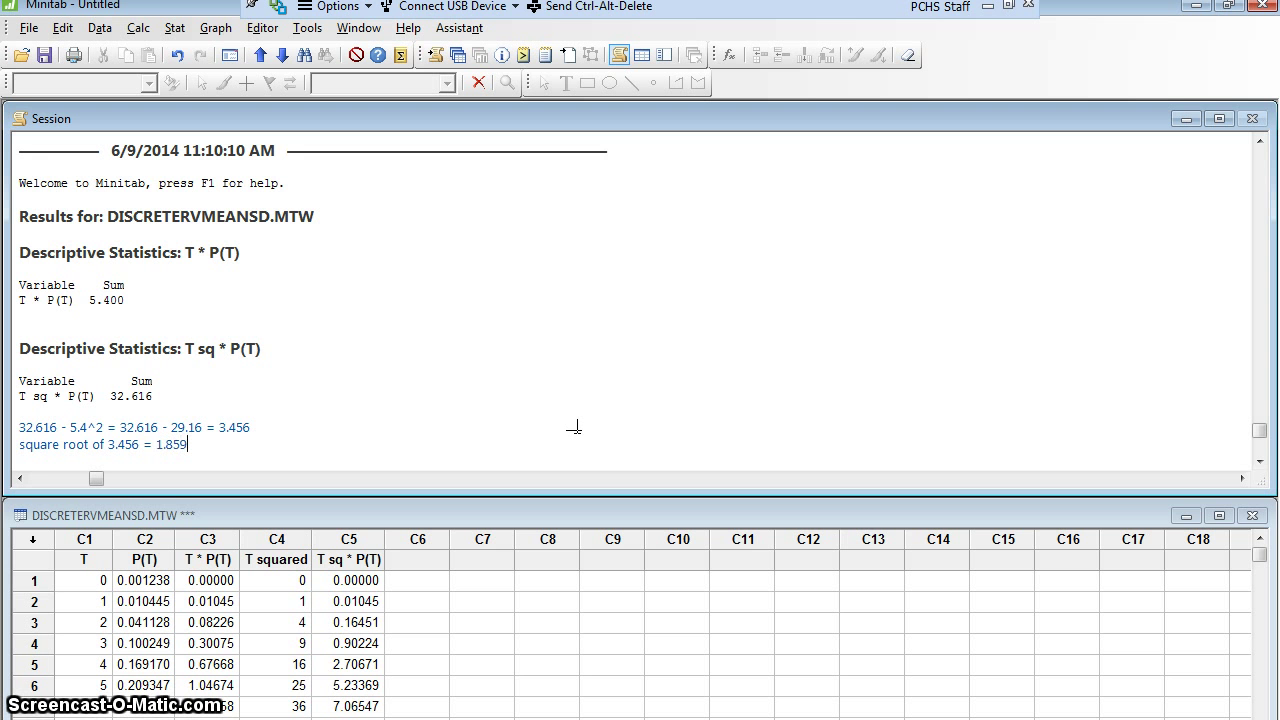